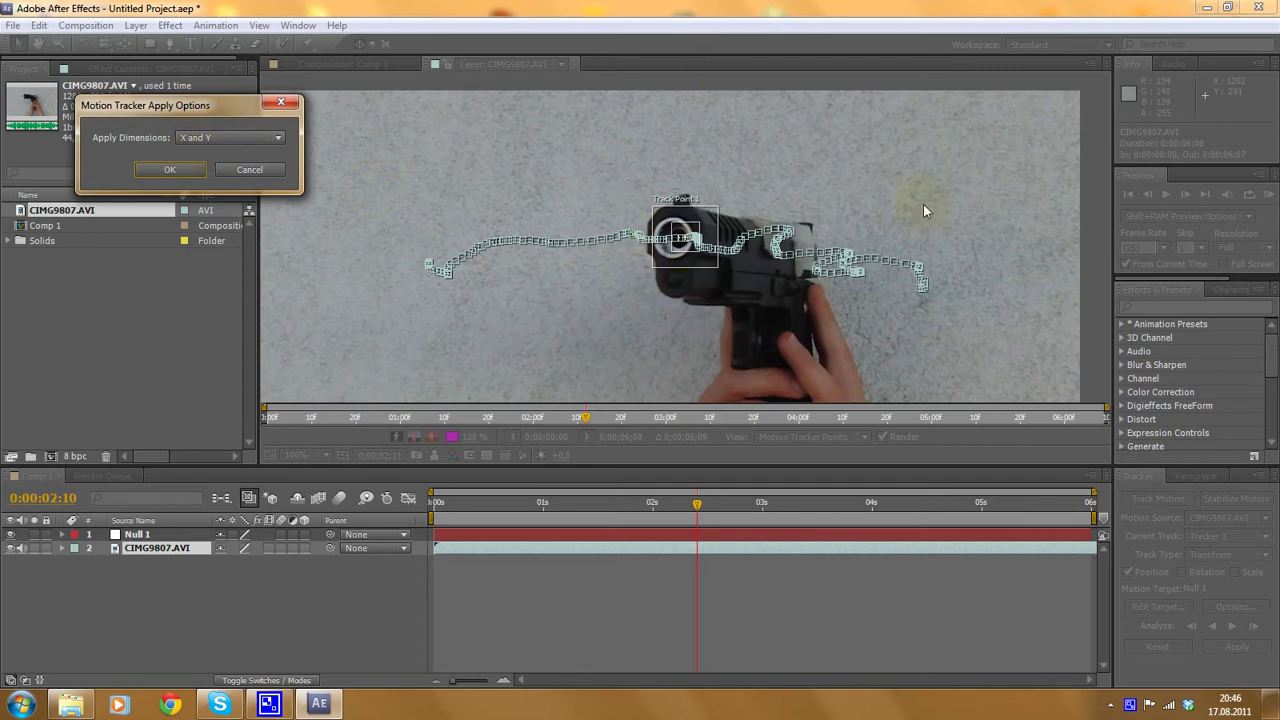
Apply the tracking data to the null in X and Y, and check its motion against the gun along the timeline.
click(191, 175)
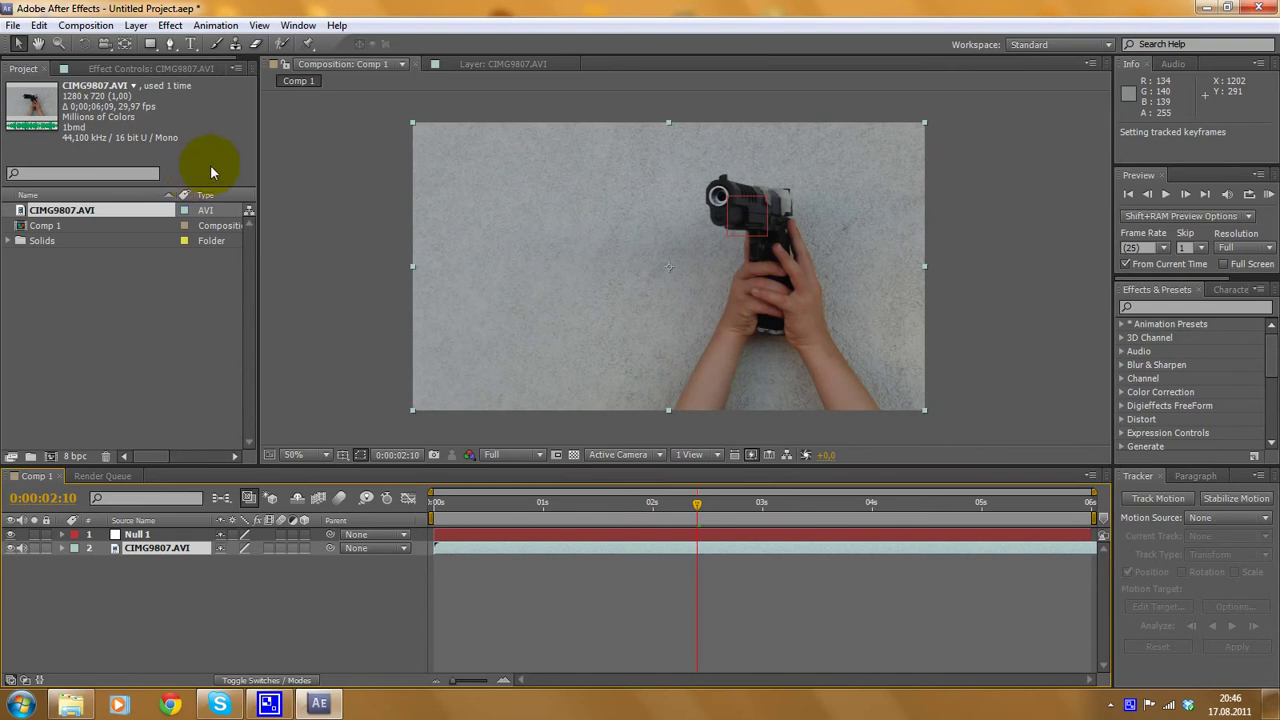
key(period)
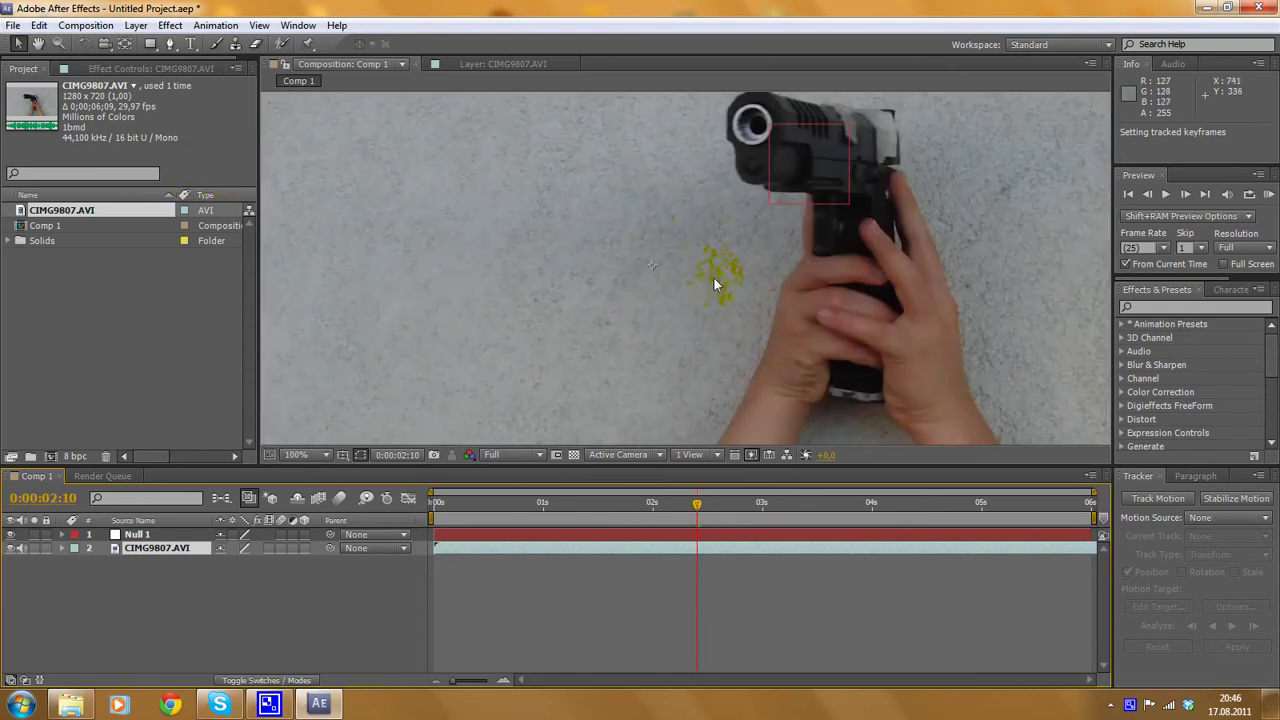
drag(688, 514, 371, 503)
key(comma)
key(period)
key(comma)
drag(445, 500, 1008, 449)
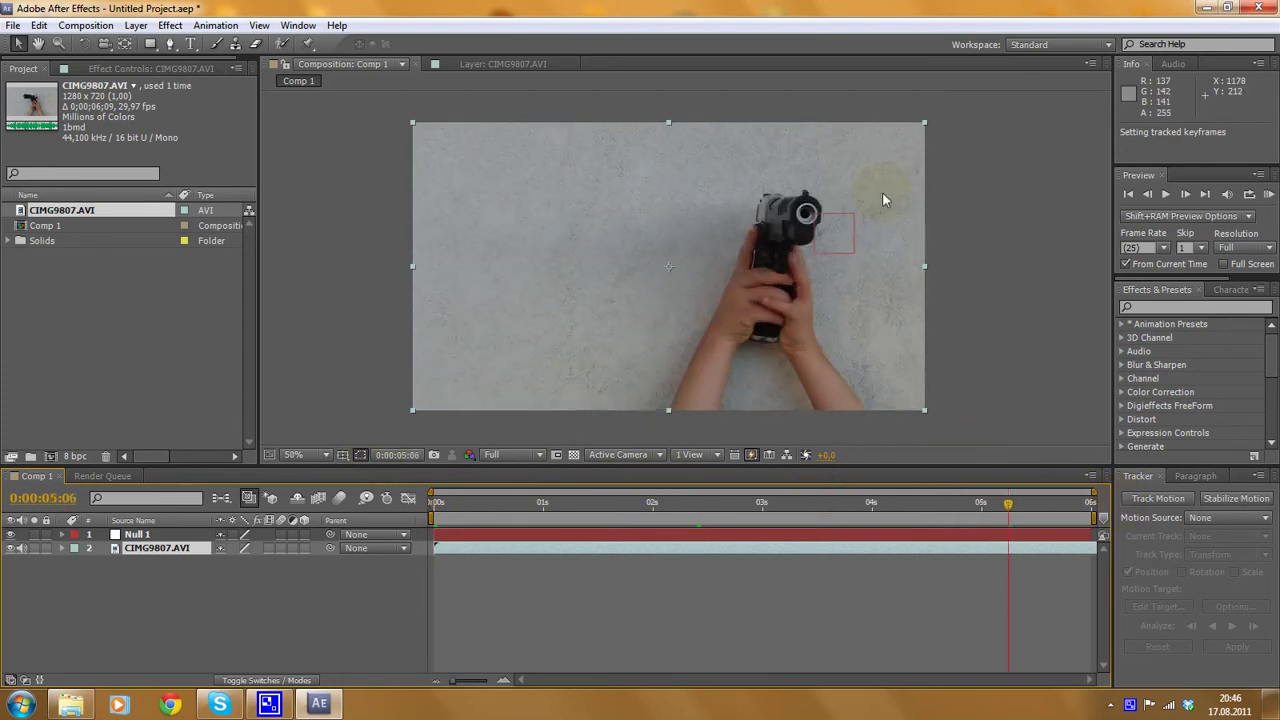
drag(1025, 510, 843, 503)
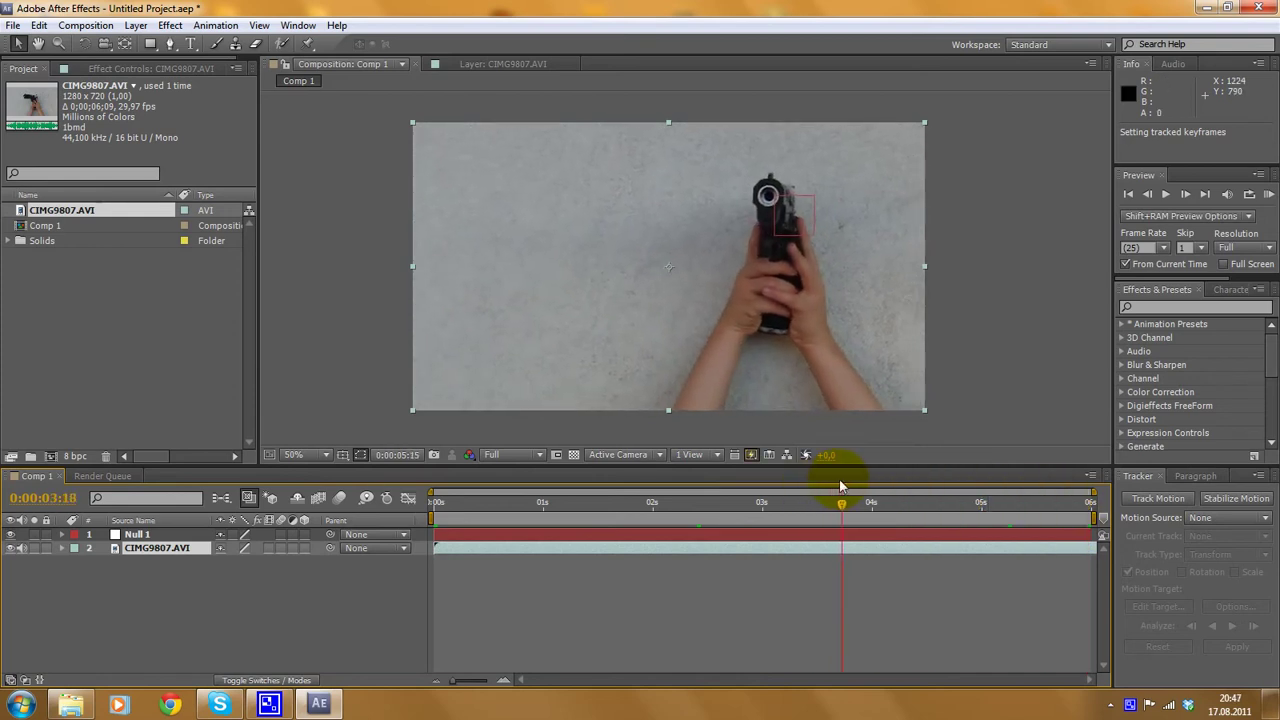
click(137, 537)
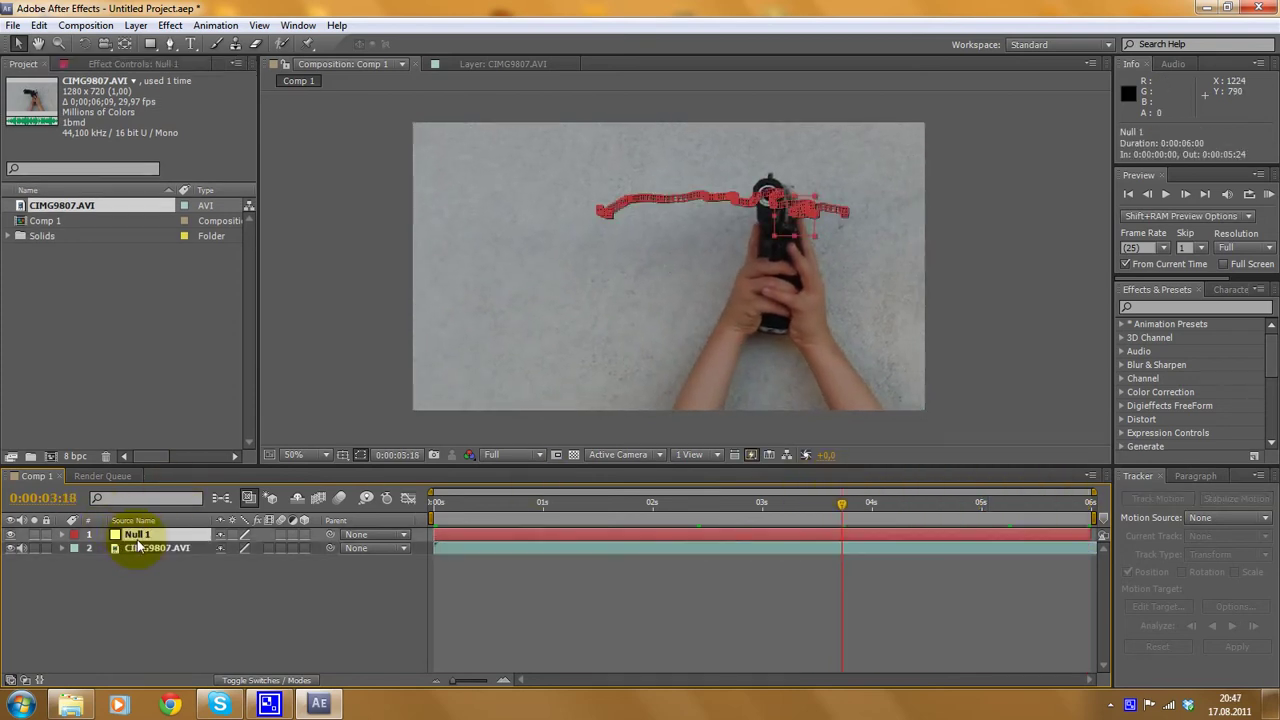
right_click(139, 540)
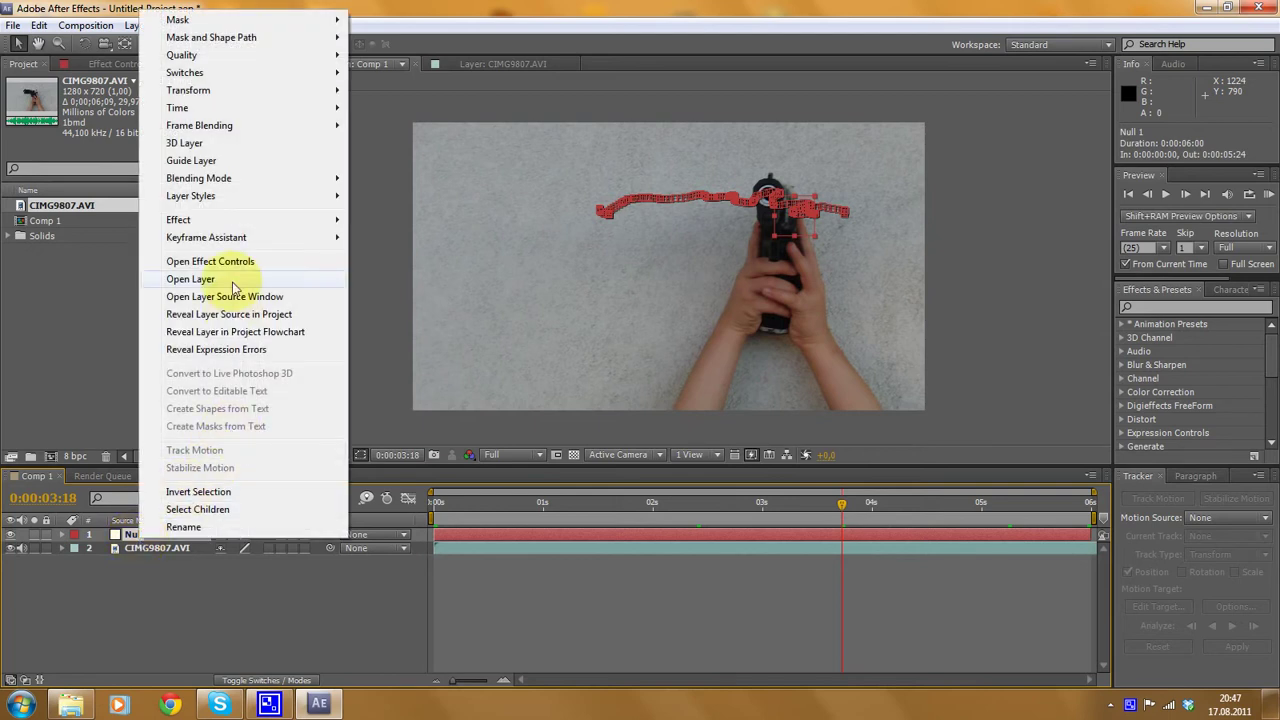
click(202, 160)
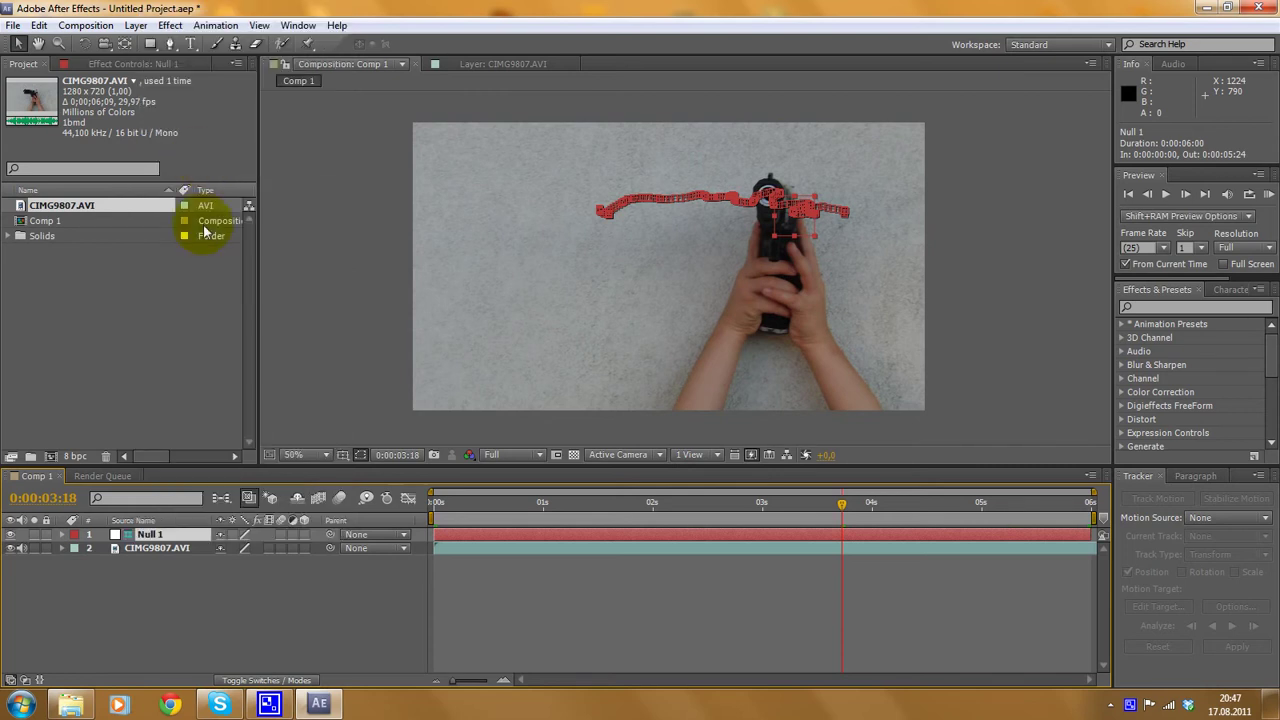
key(ctrl+z)
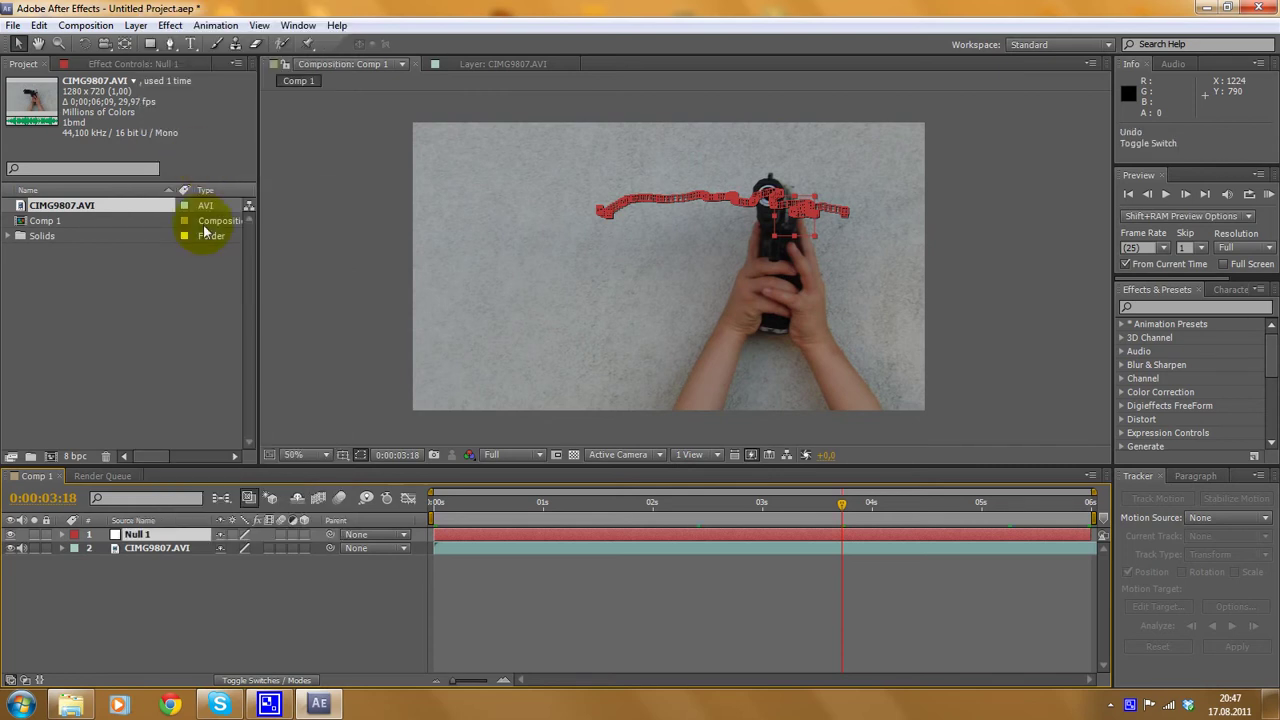
Make the Null 1 layer a 3D layer and return the current time to 0:00:00:00.
right_click(167, 540)
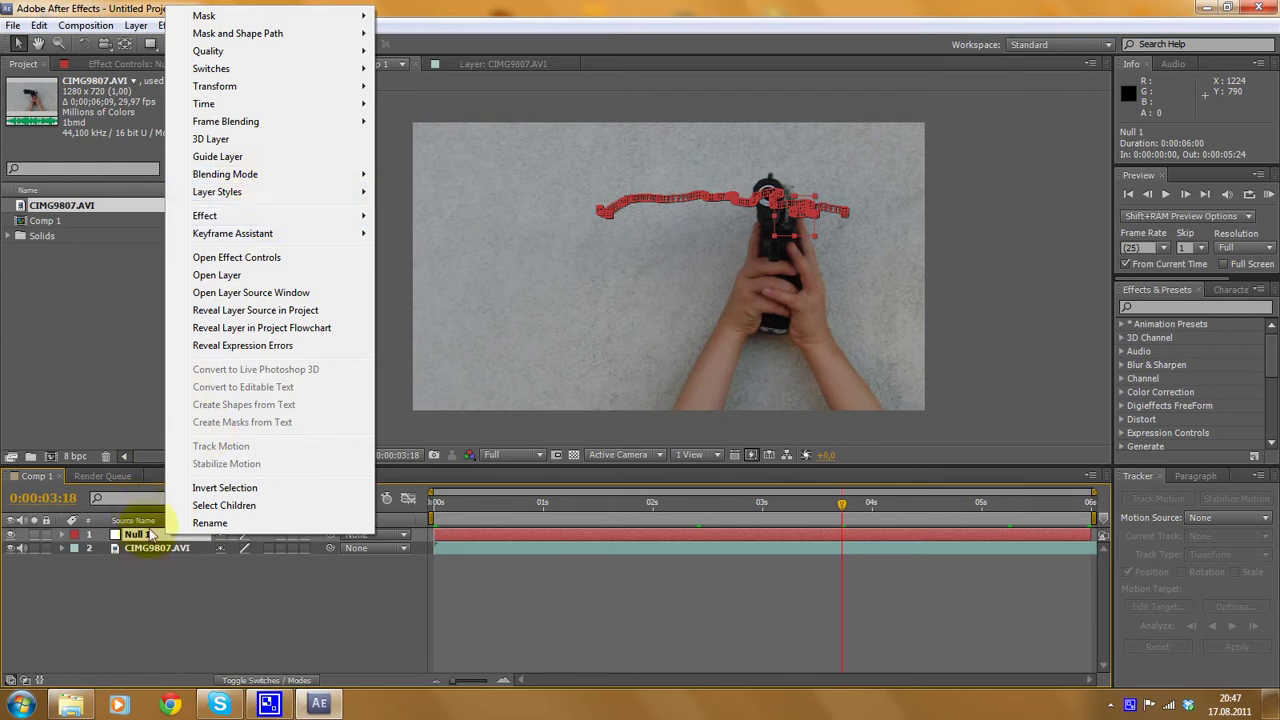
click(244, 142)
scroll(735, 150, up, 2)
scroll(807, 215, down, 1)
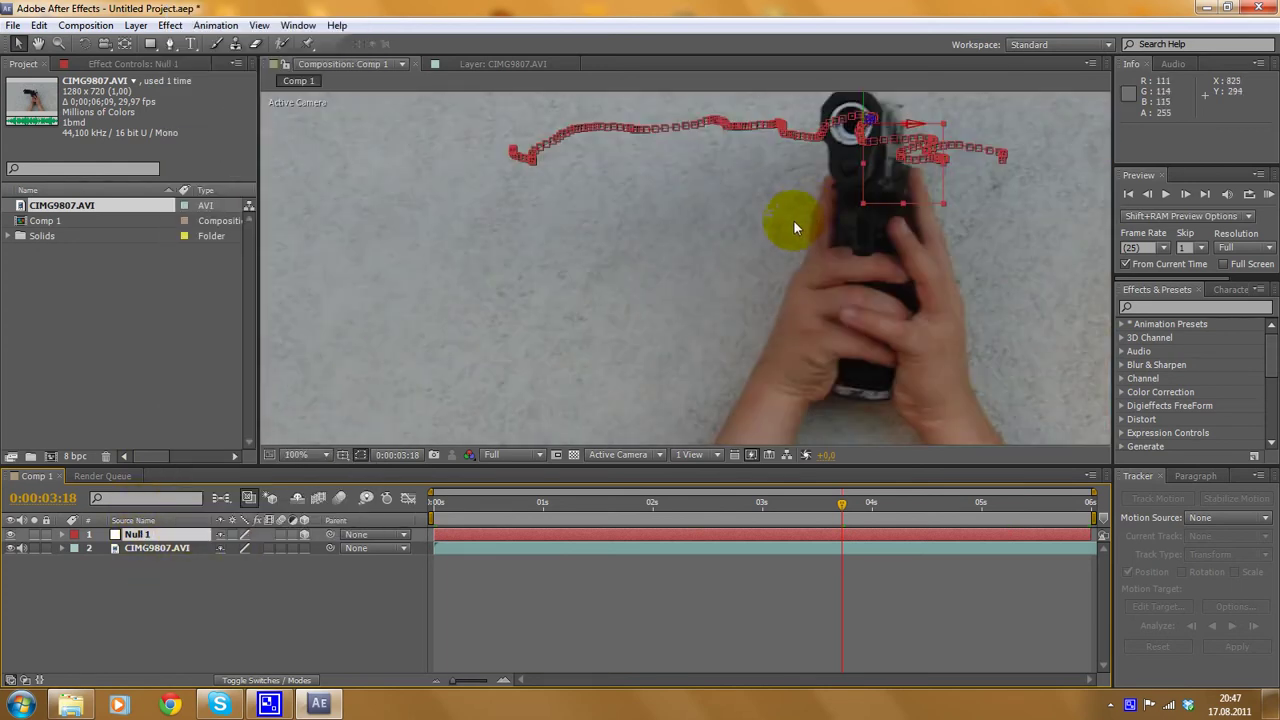
drag(843, 508, 432, 459)
click(514, 389)
click(725, 318)
click(575, 519)
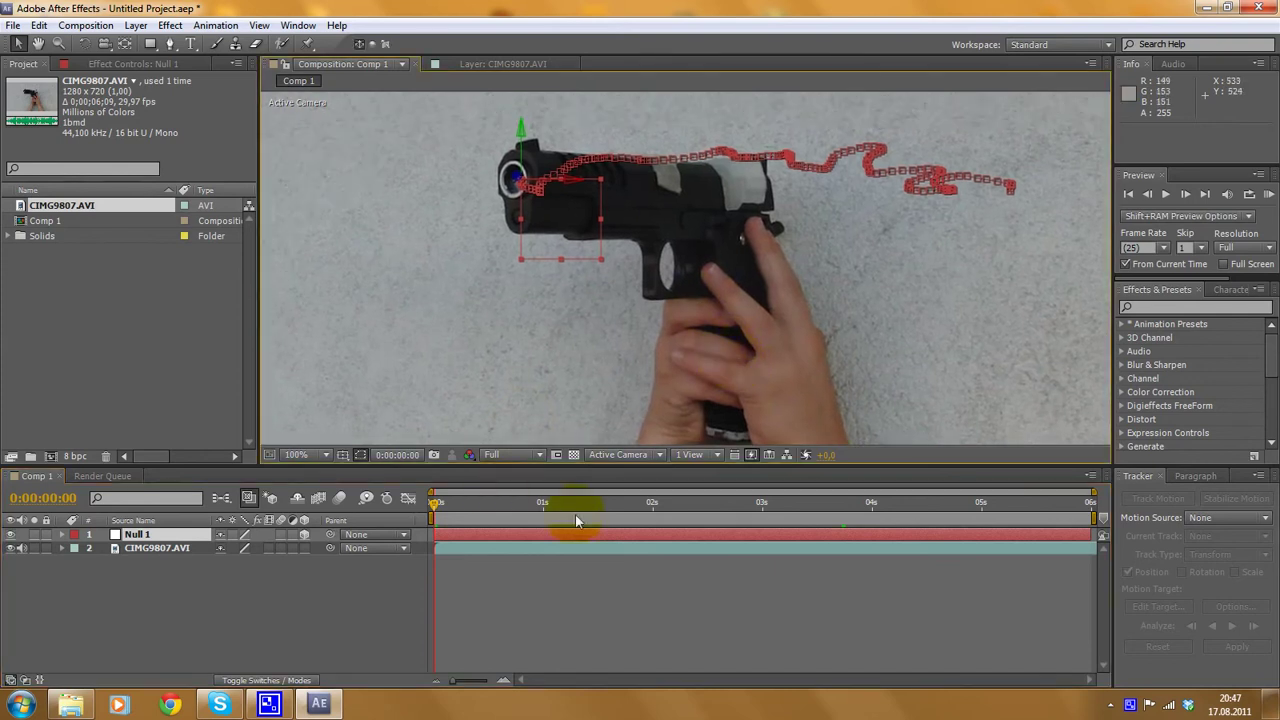
Switch to Windows Explorer and open the 11. Muzzle_Flashes folder of Action Essentials 2 inside the desktop's Action folder.
mouse_move(70, 705)
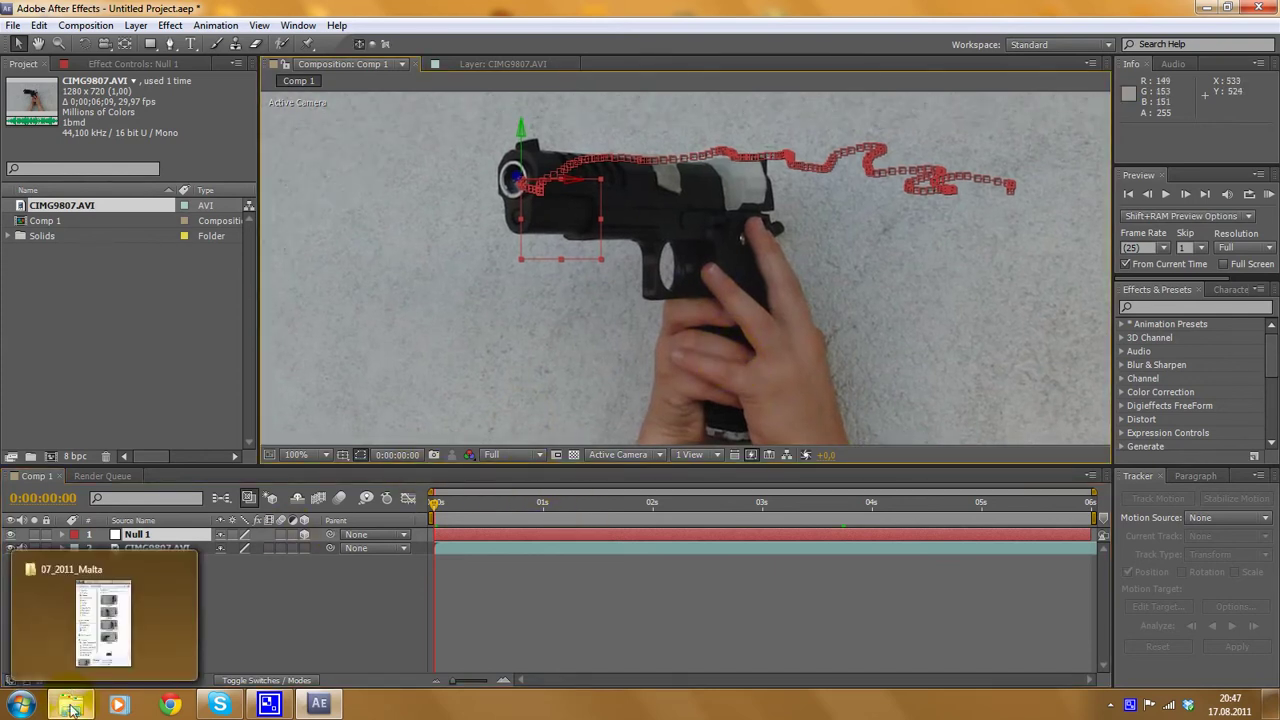
click(61, 596)
click(451, 167)
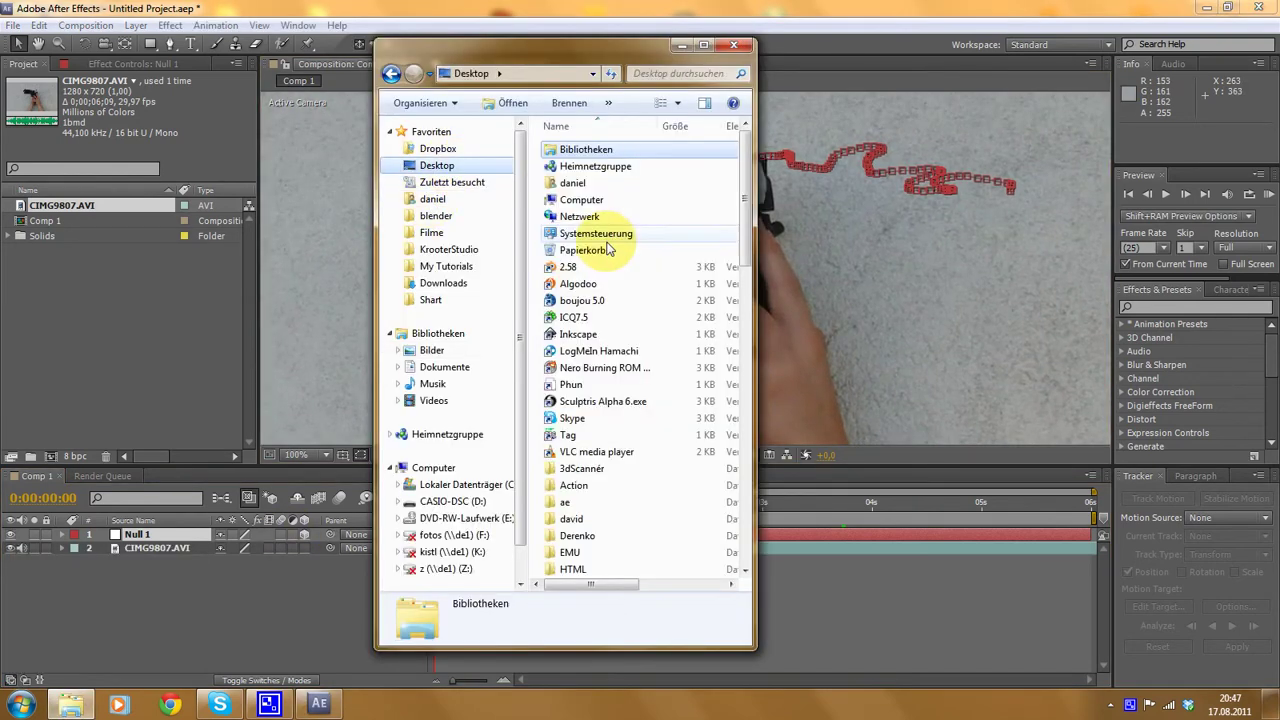
double_click(585, 486)
drag(636, 60, 316, 66)
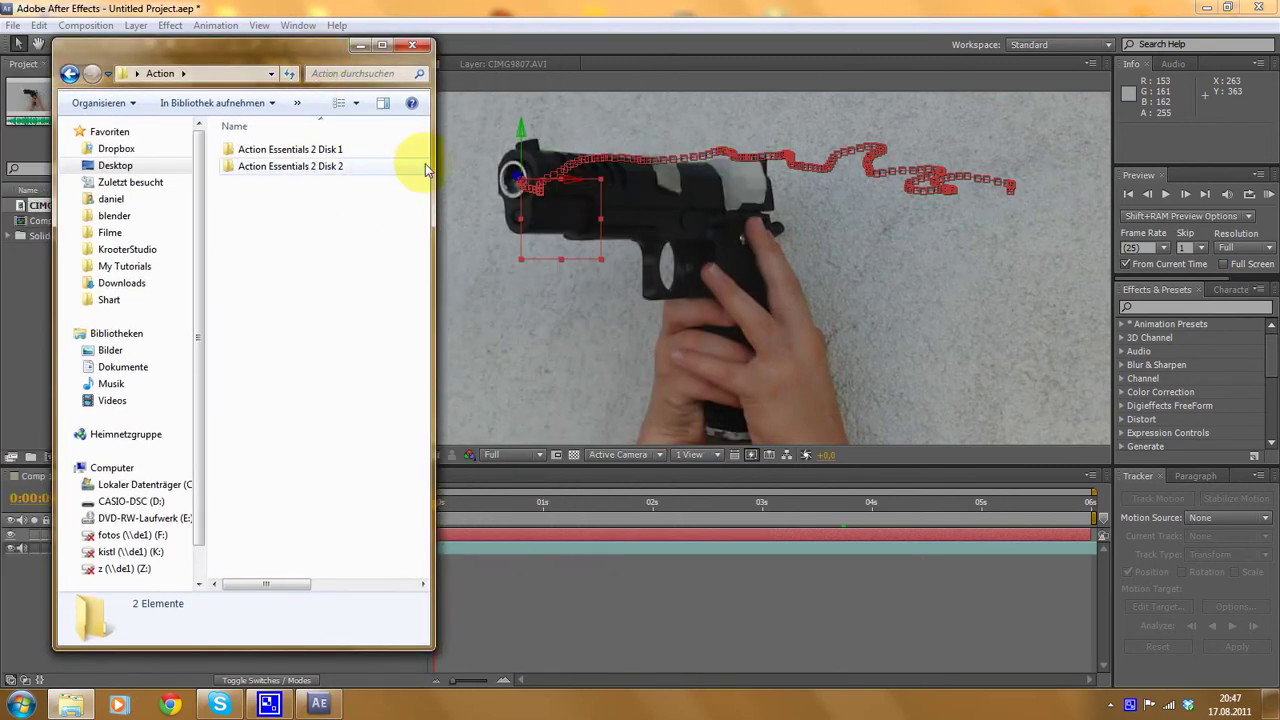
mouse_move(433, 161)
mouse_down()
mouse_move(462, 161)
mouse_move(430, 161)
mouse_up()
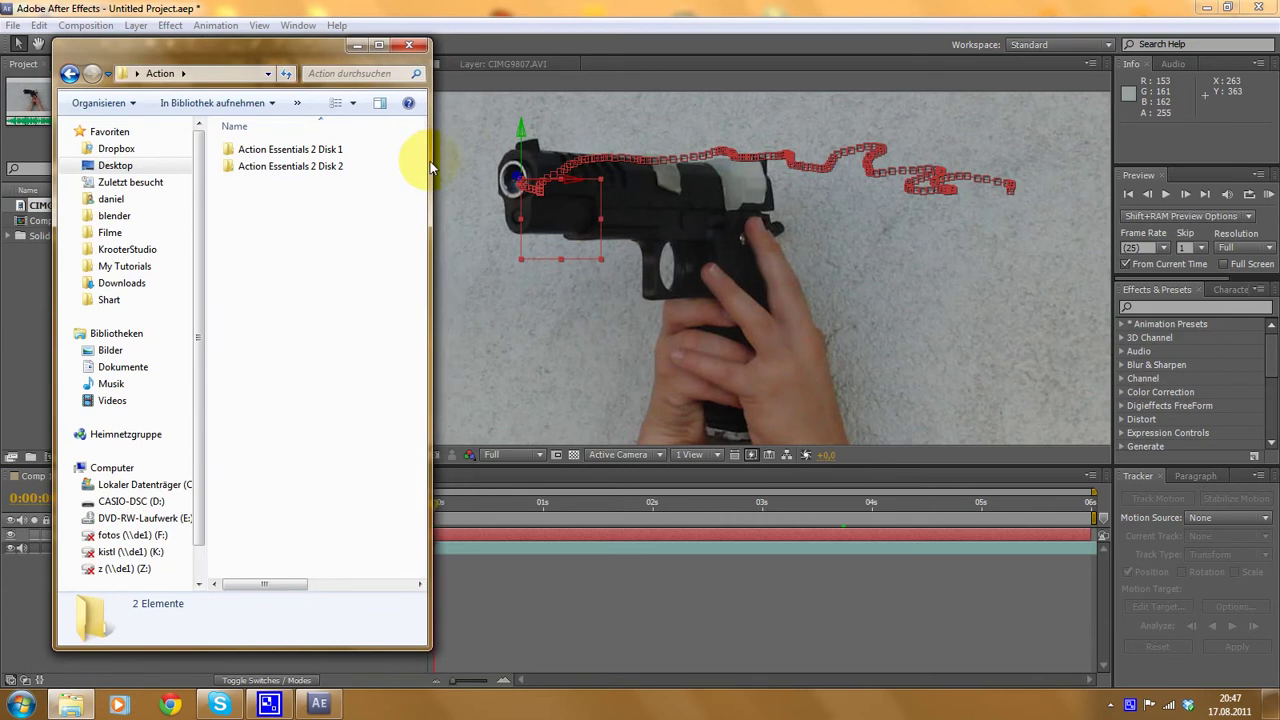
double_click(326, 151)
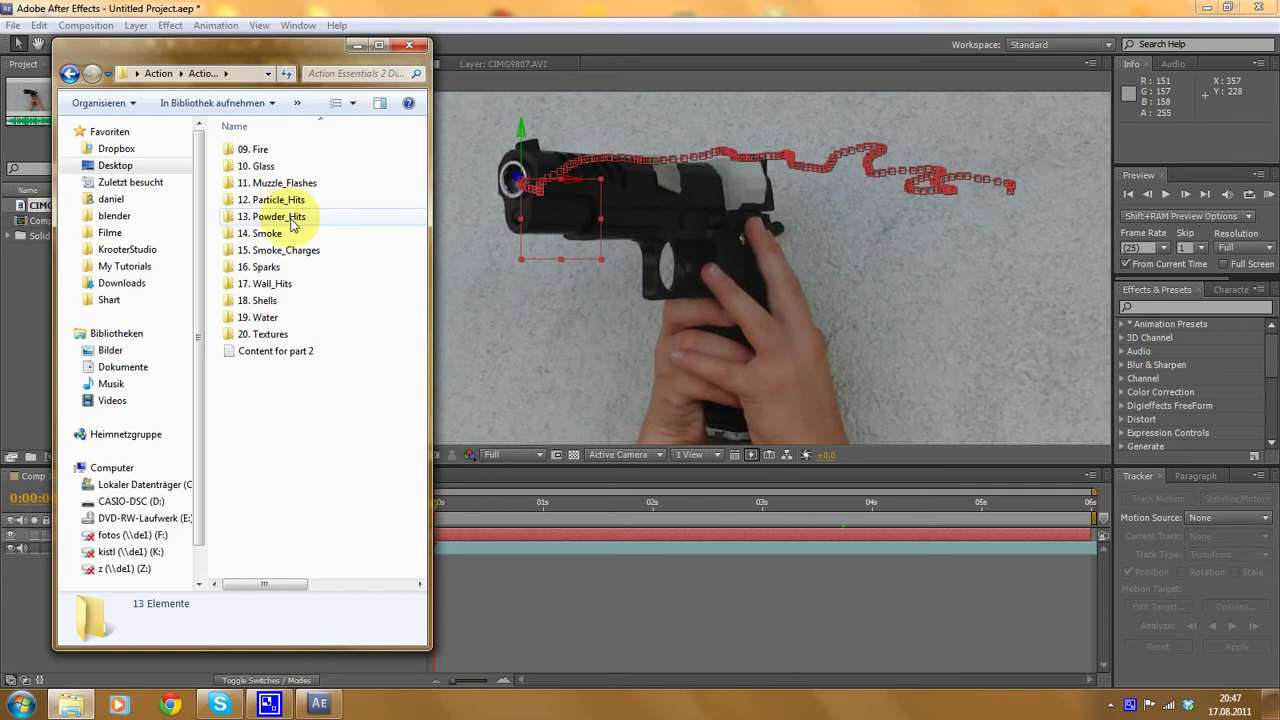
click(296, 186)
double_click(296, 186)
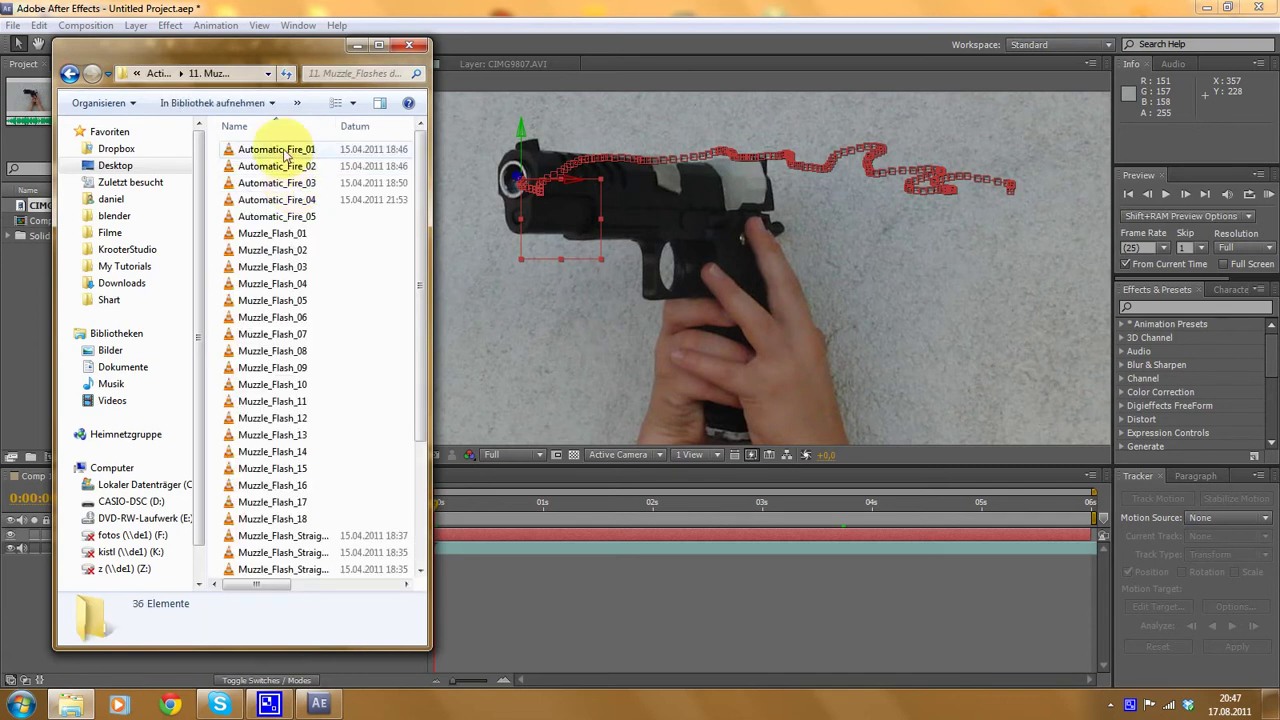
Preview the Automatic_Fire_01 clip in VLC media player and close the player.
click(262, 152)
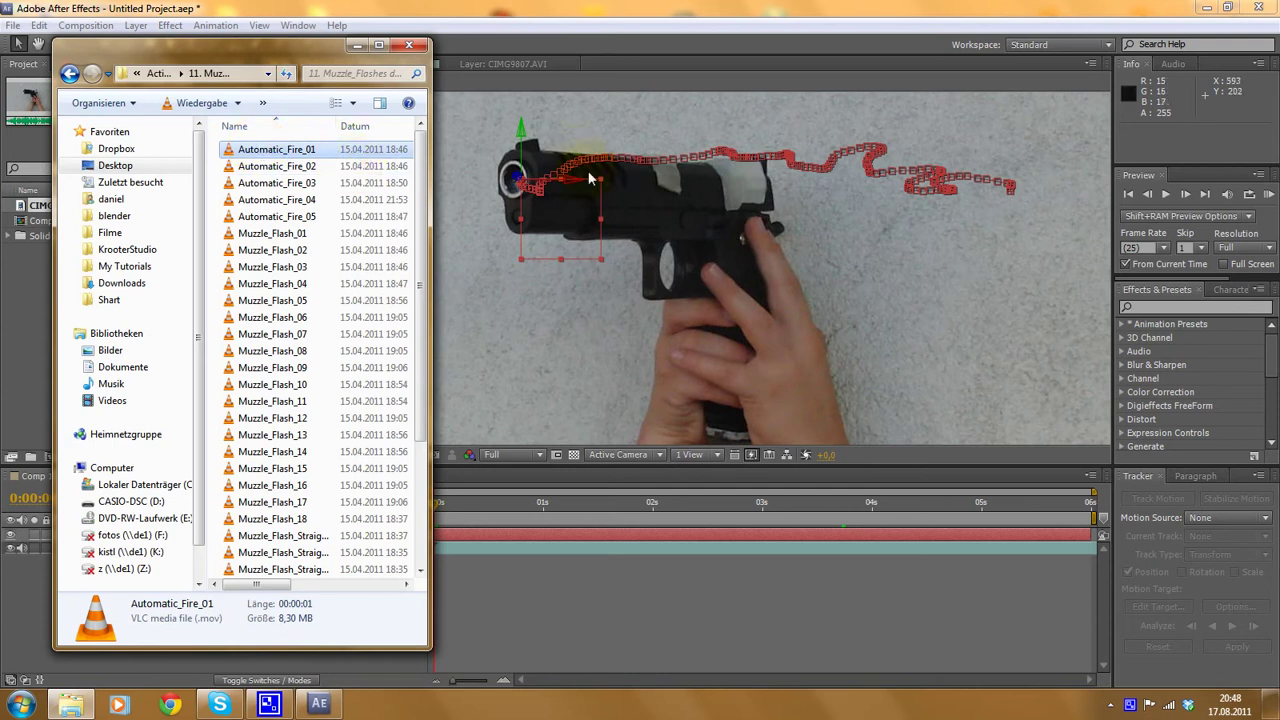
key(Return)
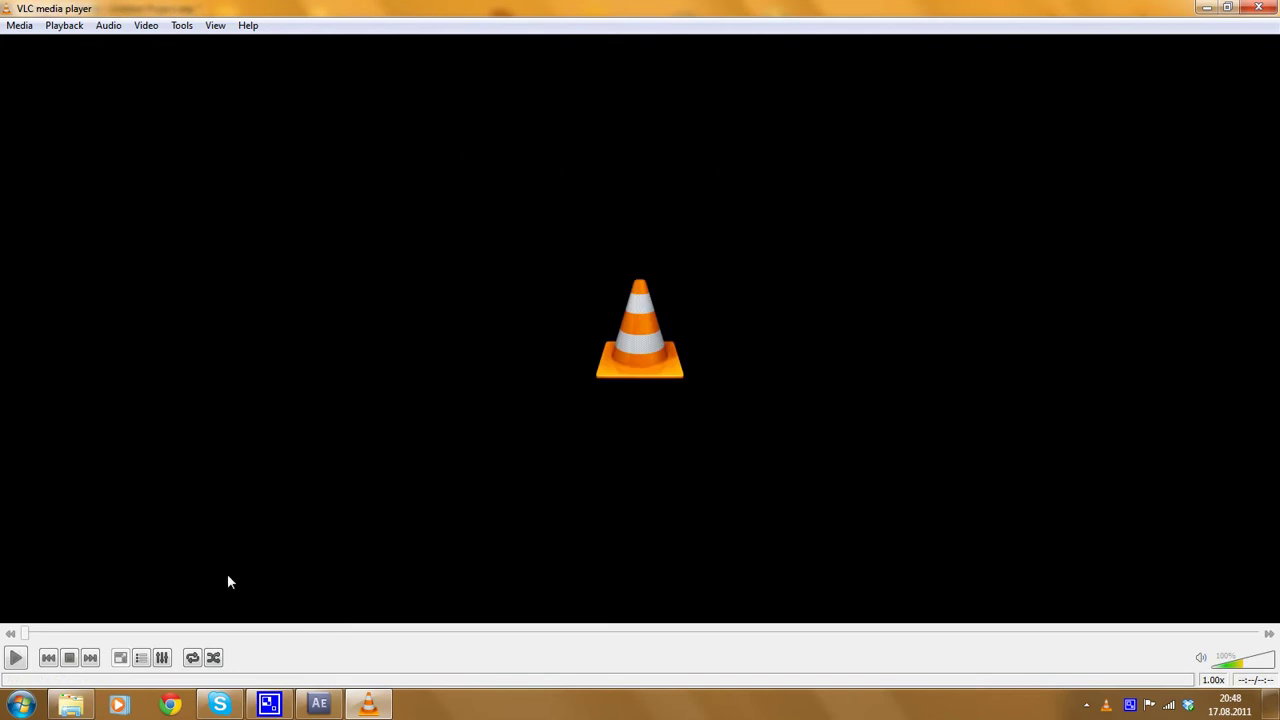
click(15, 657)
click(1258, 7)
Import Automatic_Fire_01.mov from the Explorer window into the After Effects project.
drag(276, 46, 419, 107)
drag(460, 199, 112, 322)
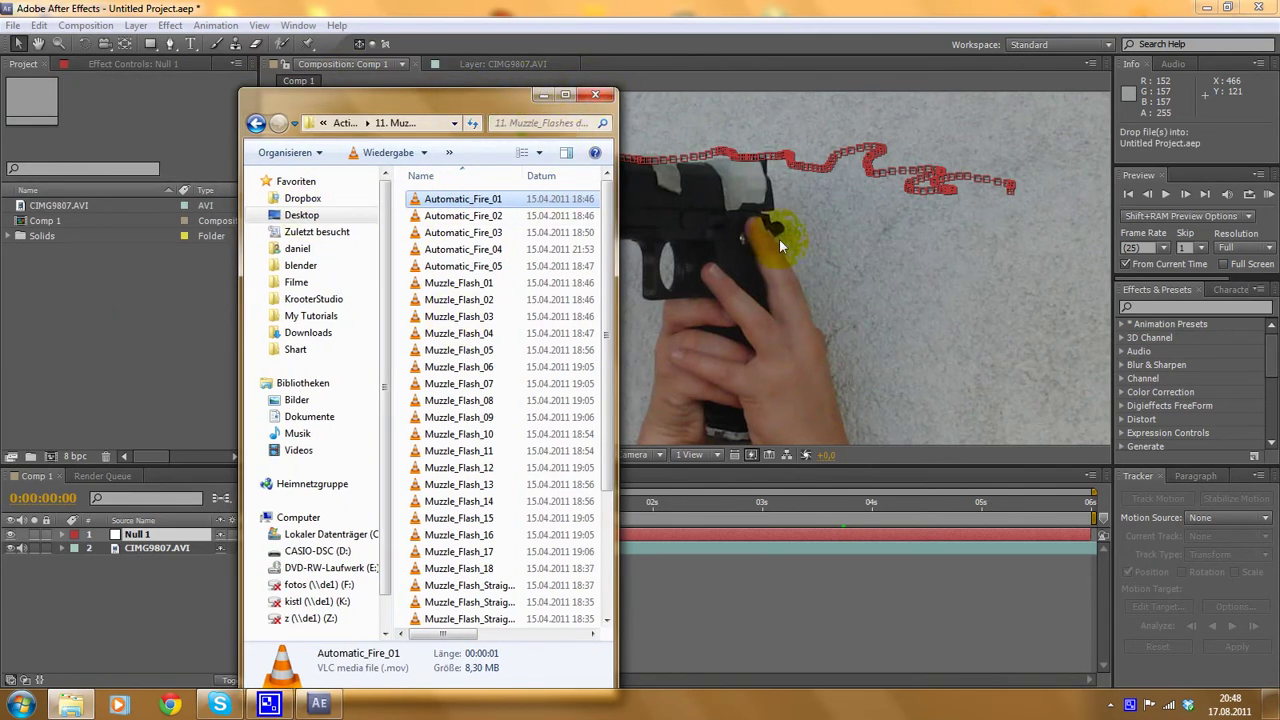
drag(713, 205, 650, 210)
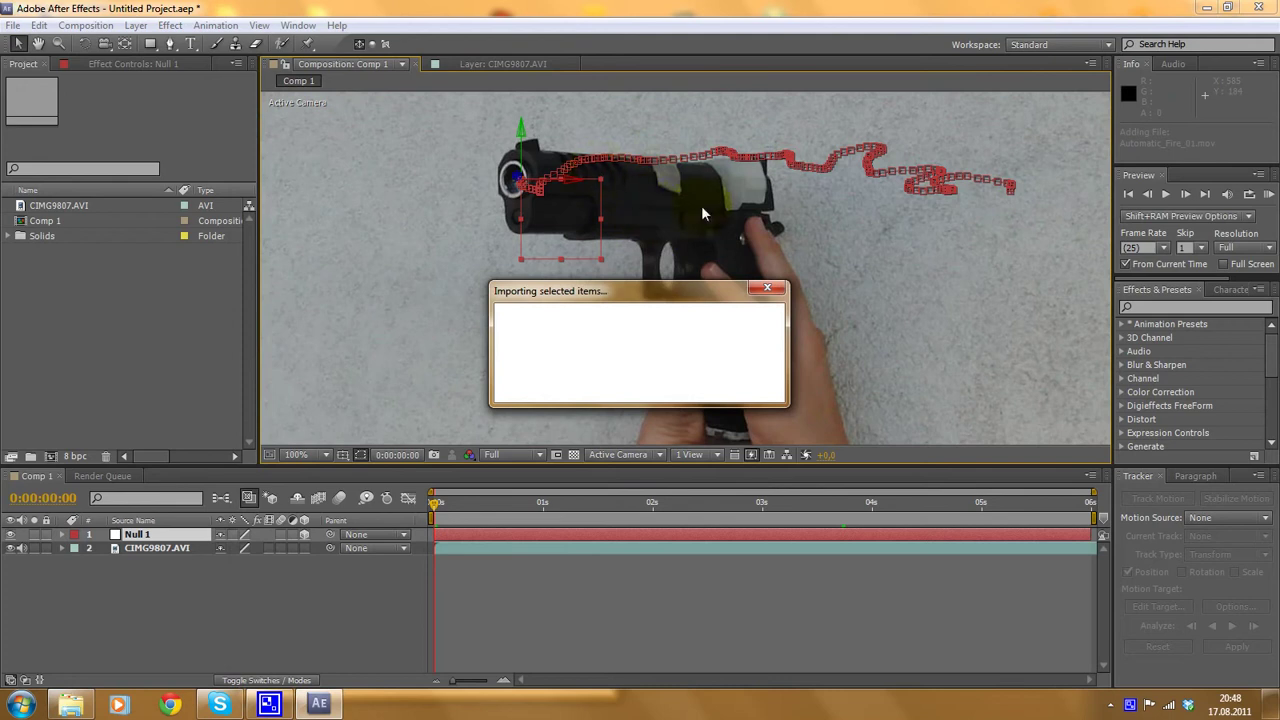
scroll(486, 174, down, 1)
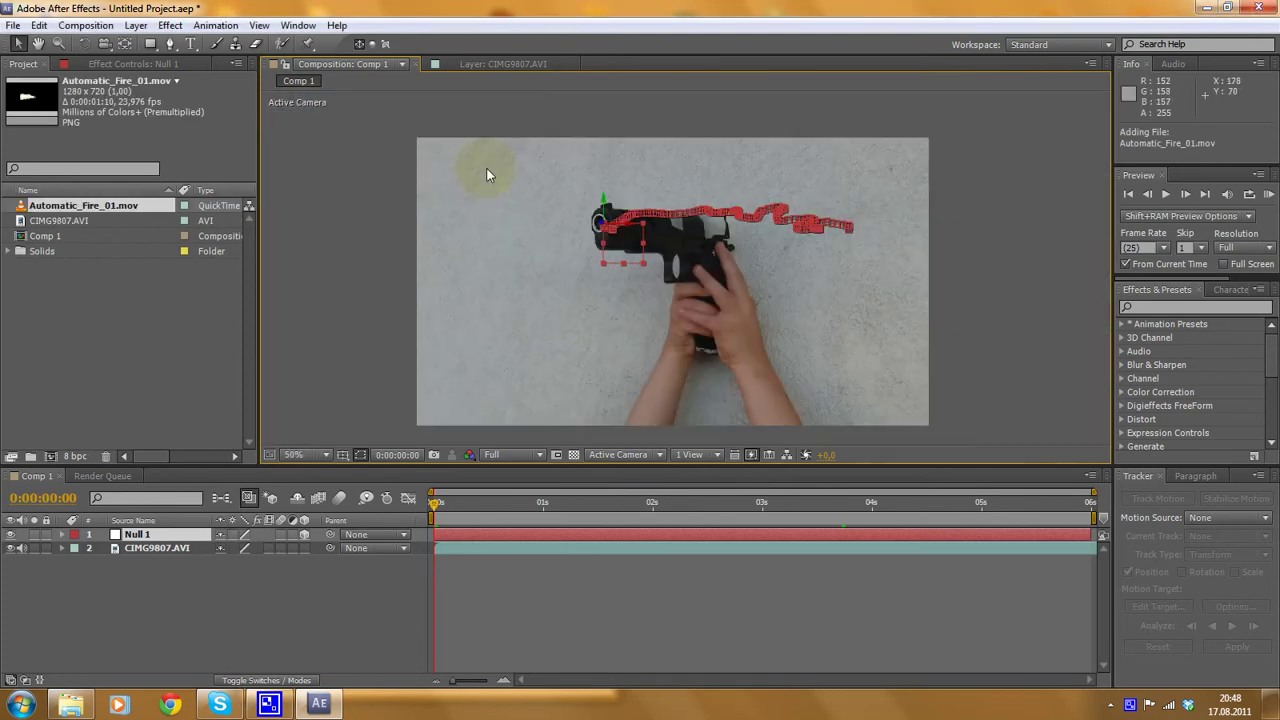
scroll(479, 186, up, 1)
Add Automatic_Fire_01.mov to Comp 1 as the topmost layer, above Null 1.
click(79, 309)
drag(97, 205, 176, 533)
click(66, 326)
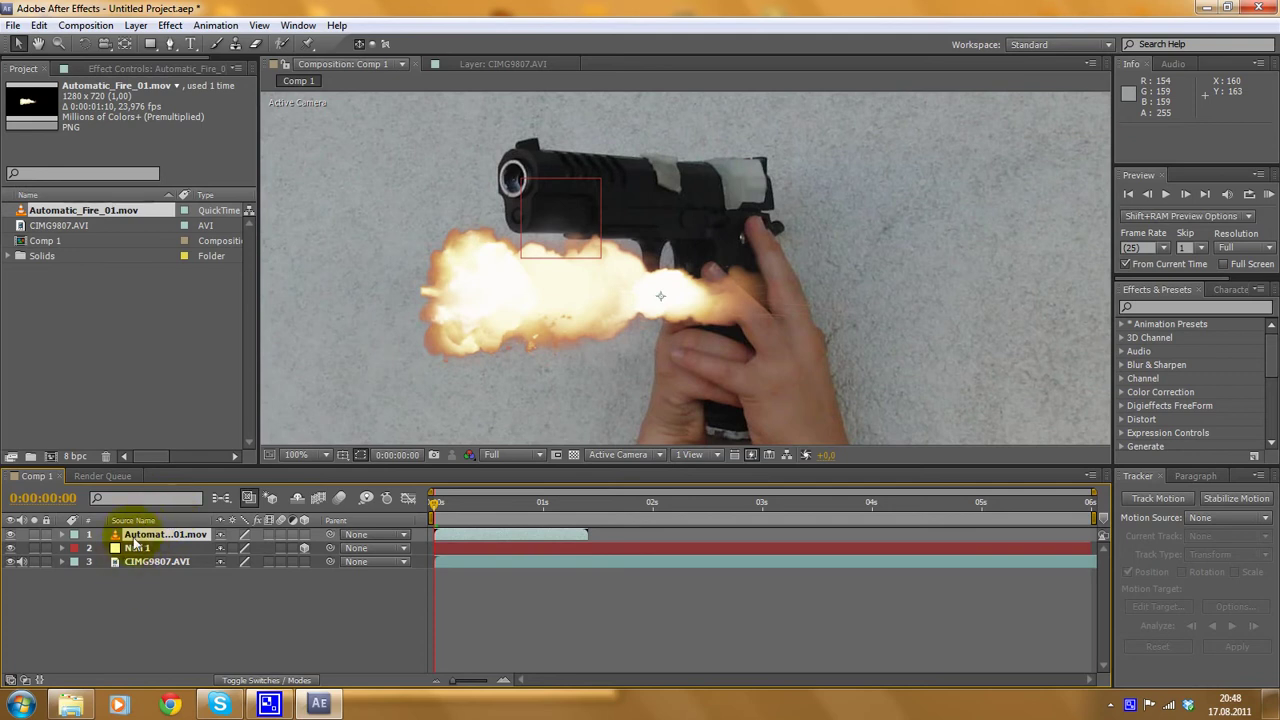
drag(181, 536, 222, 609)
drag(162, 565, 165, 538)
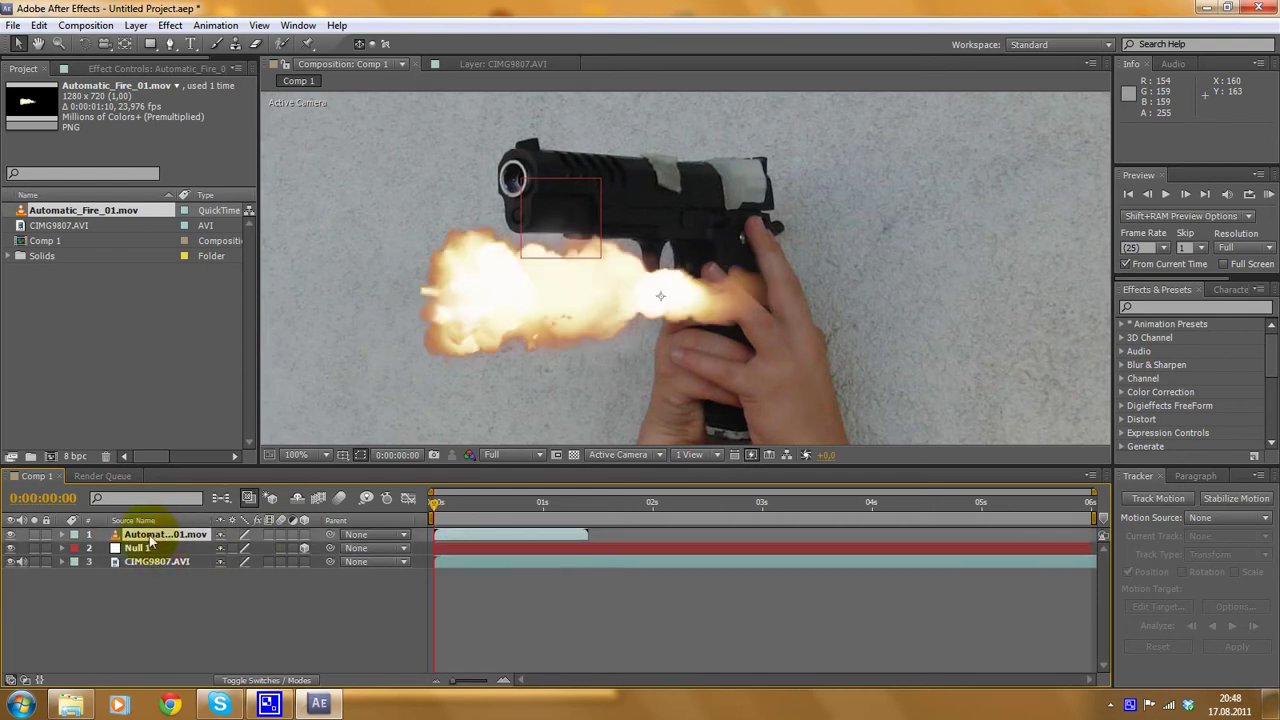
Make the Automatic_Fire_01.mov layer a 3D layer, keeping the current time at the composition's start.
right_click(150, 538)
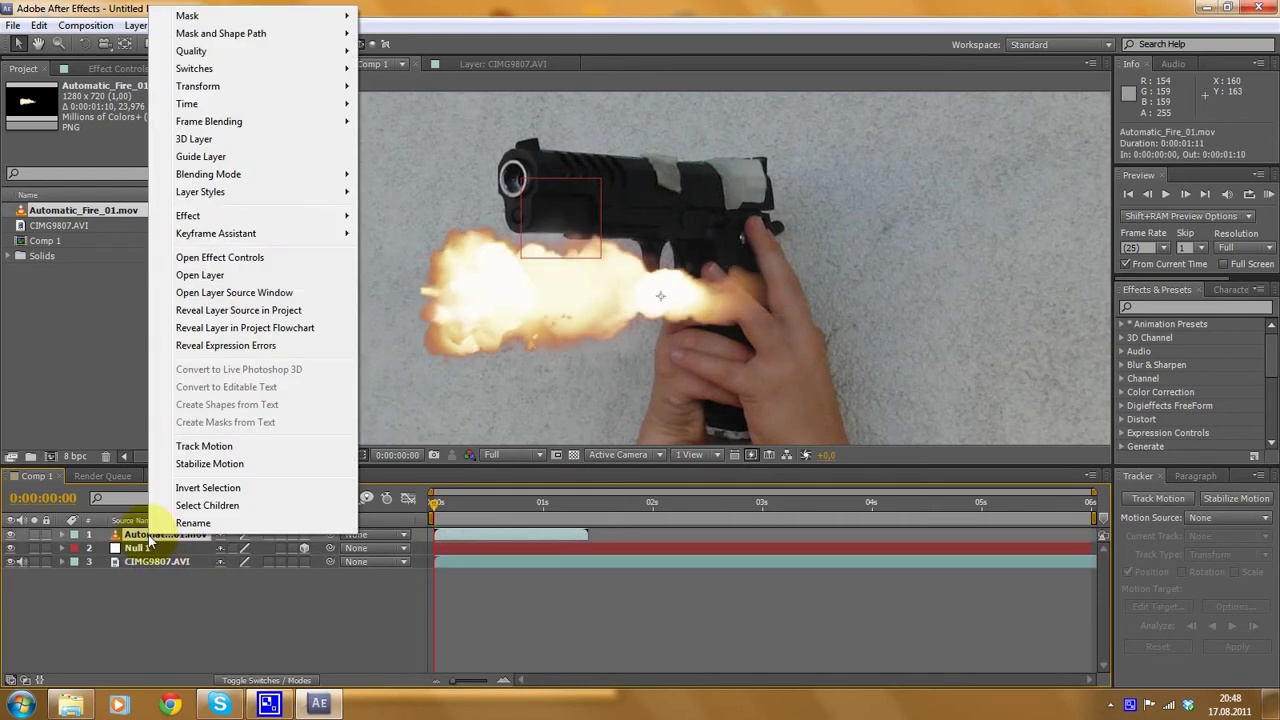
click(229, 138)
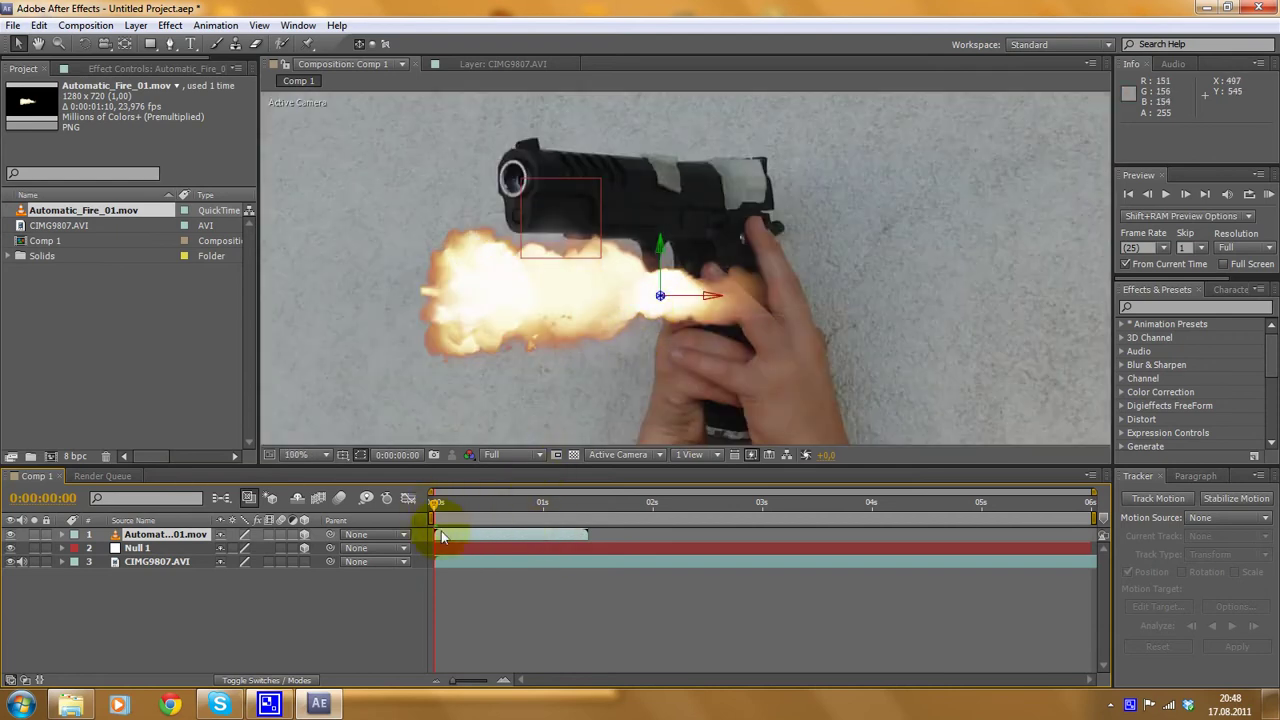
drag(452, 507, 423, 494)
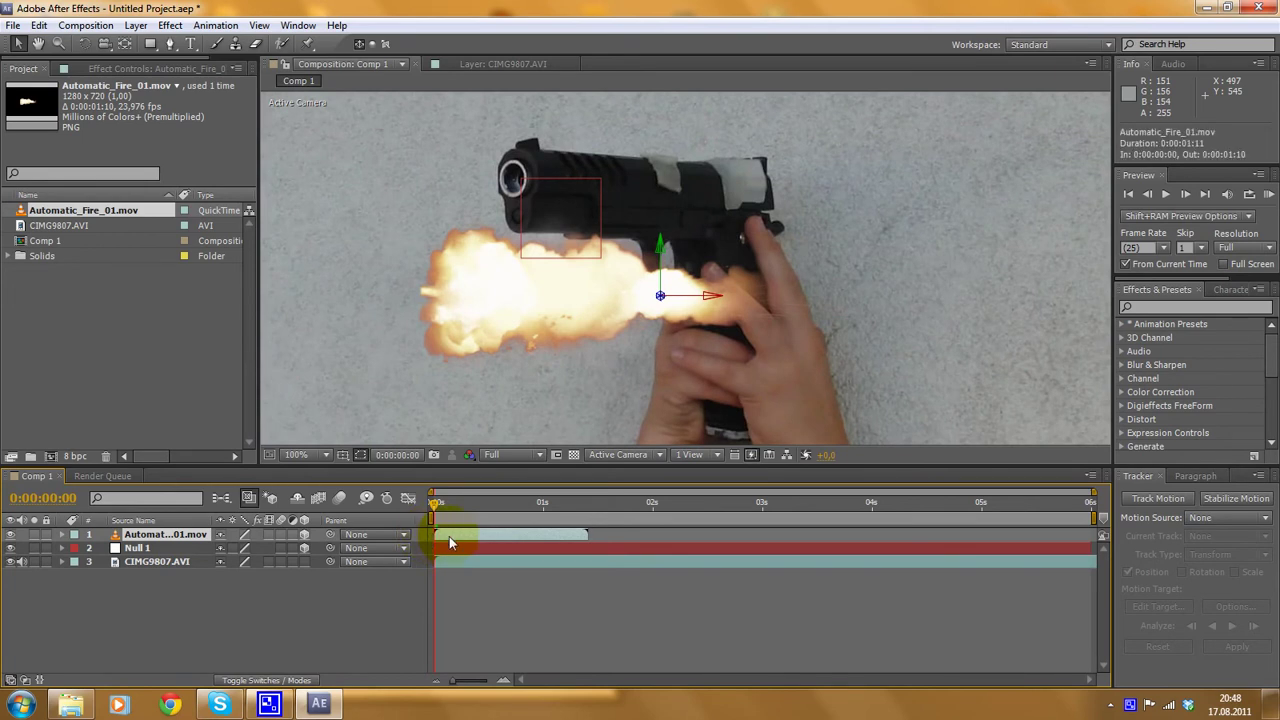
right_click(449, 536)
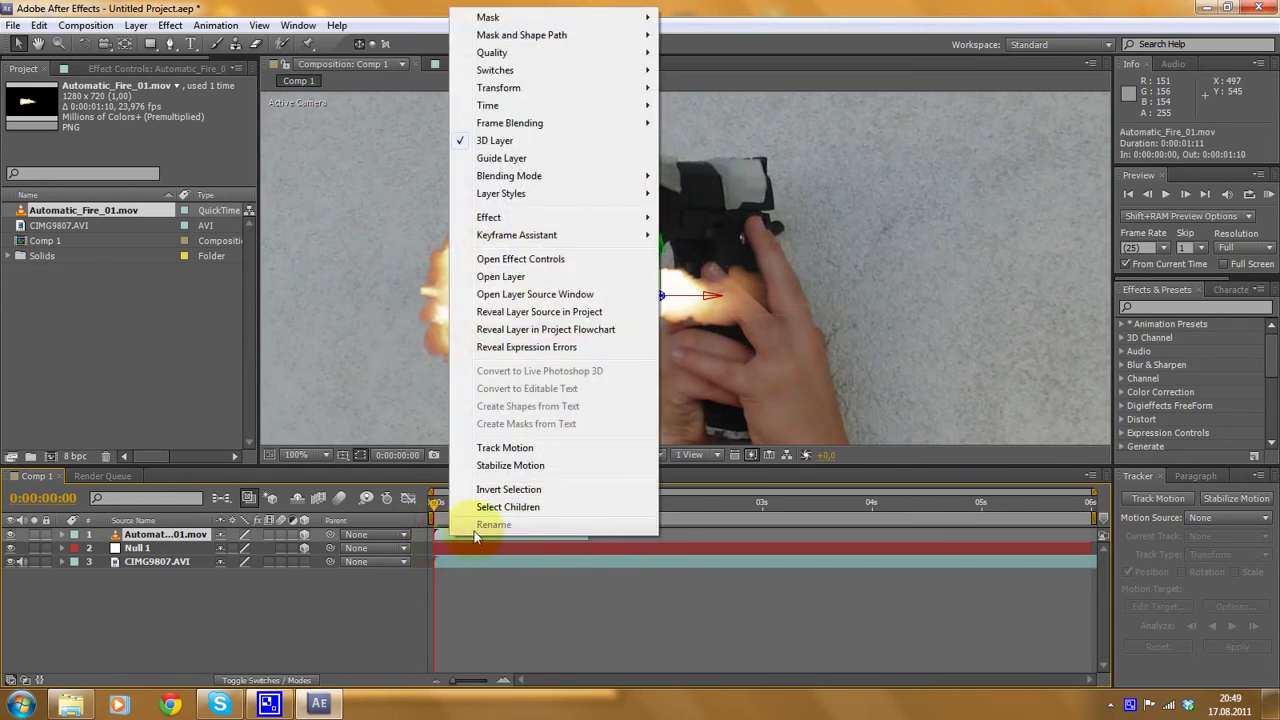
mouse_move(514, 108)
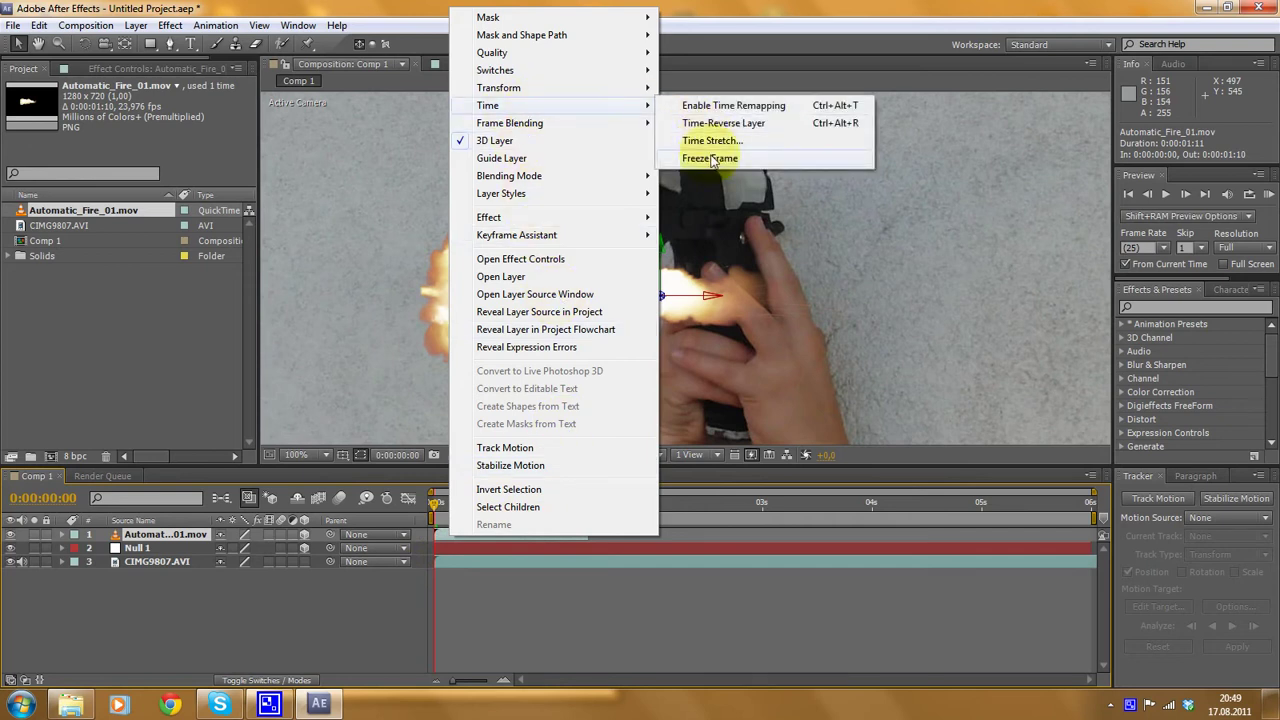
click(488, 578)
Freeze the Automatic_Fire_01.mov layer on its frame at 0:00:00:00 and check the following frames.
drag(434, 505, 435, 512)
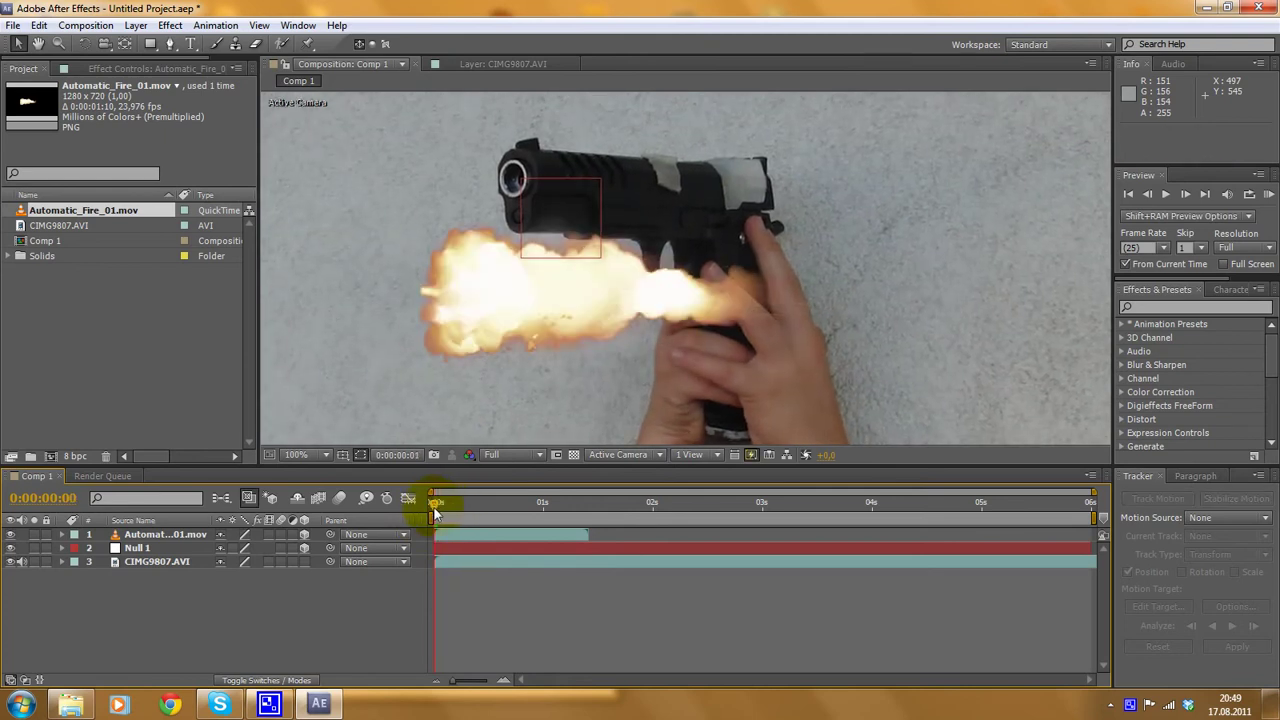
right_click(454, 531)
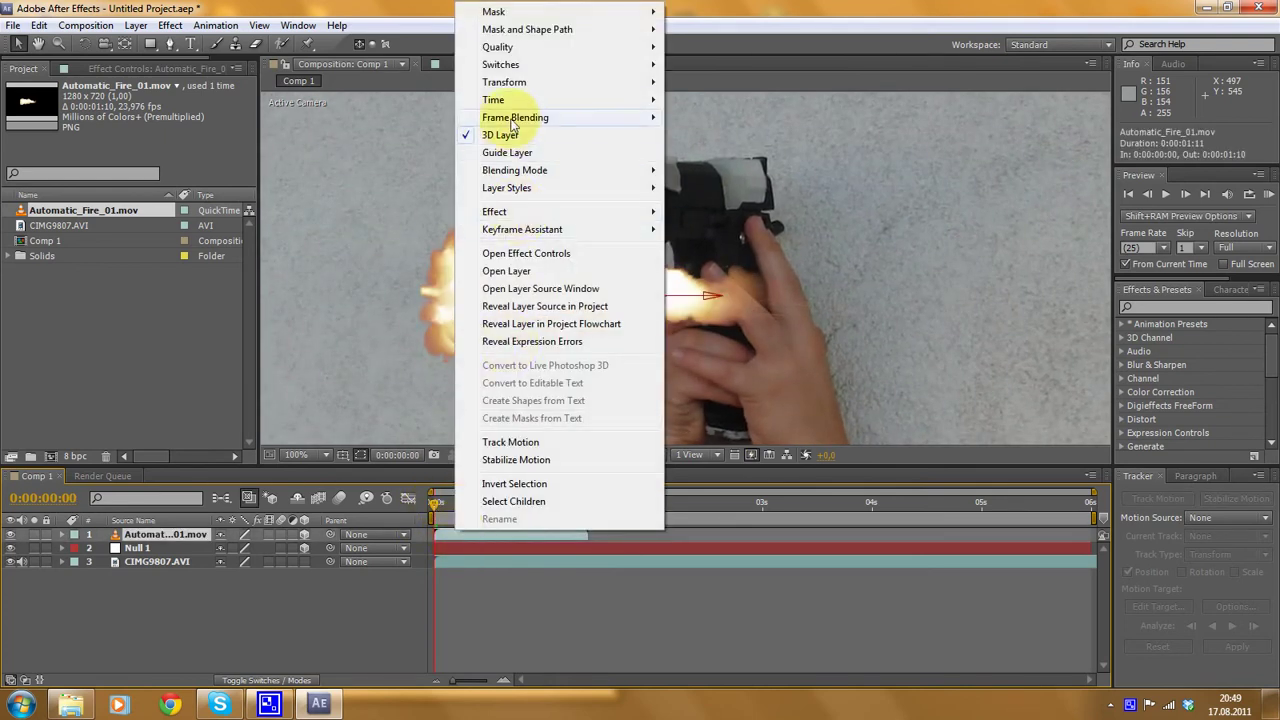
mouse_move(495, 100)
click(712, 152)
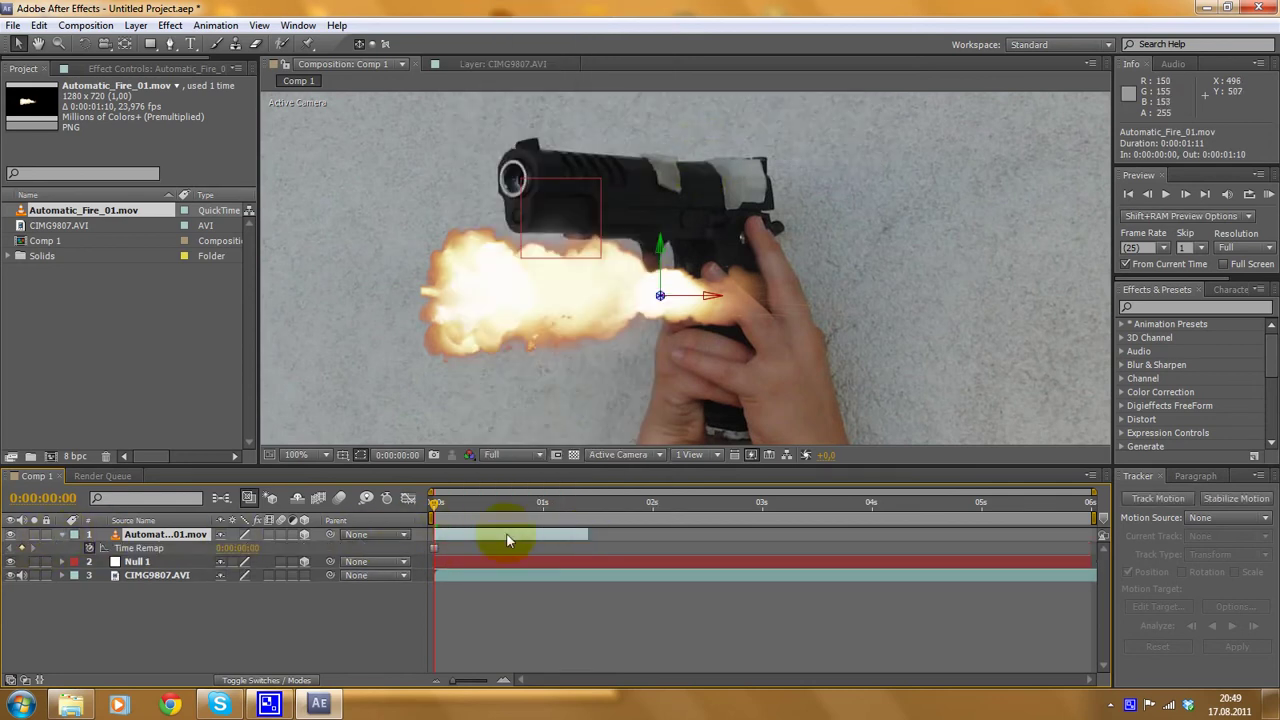
mouse_move(434, 508)
mouse_down()
mouse_move(450, 506)
mouse_move(446, 494)
mouse_up()
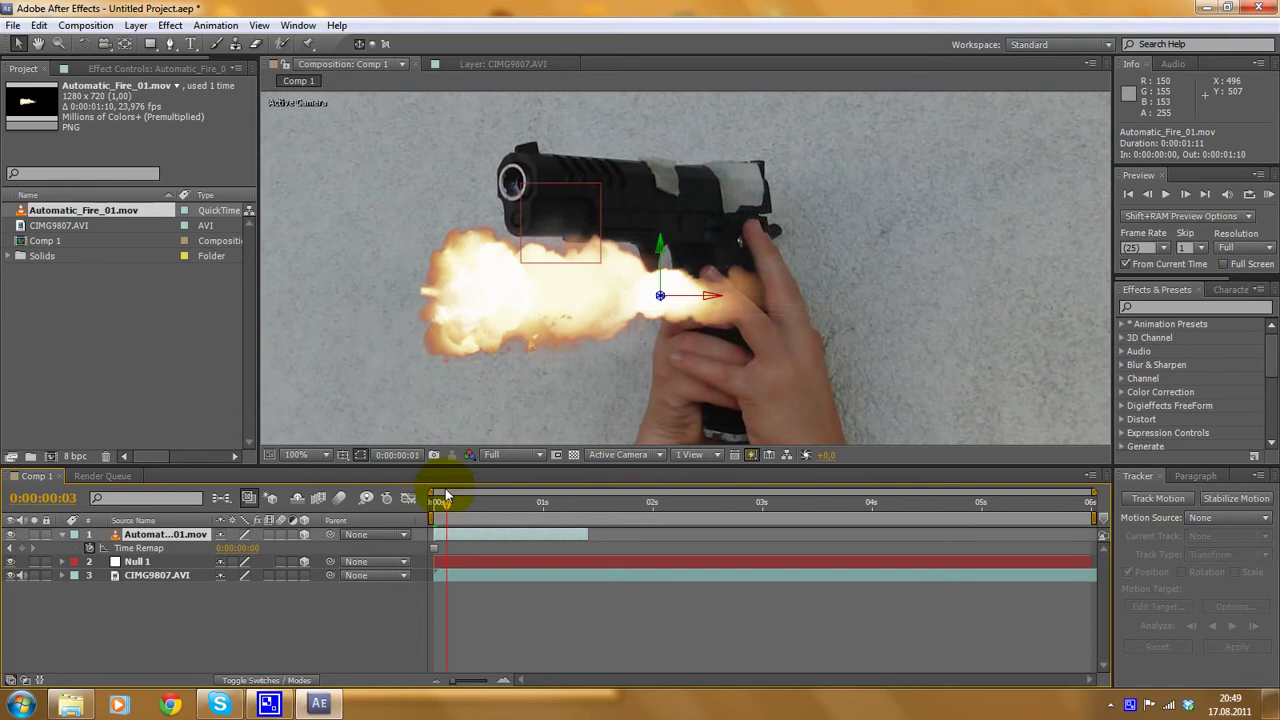
Extend the Automatic_Fire_01.mov layer to the end of the composition and move the current time to 0:00:01:00.
click(61, 535)
drag(588, 534, 1093, 537)
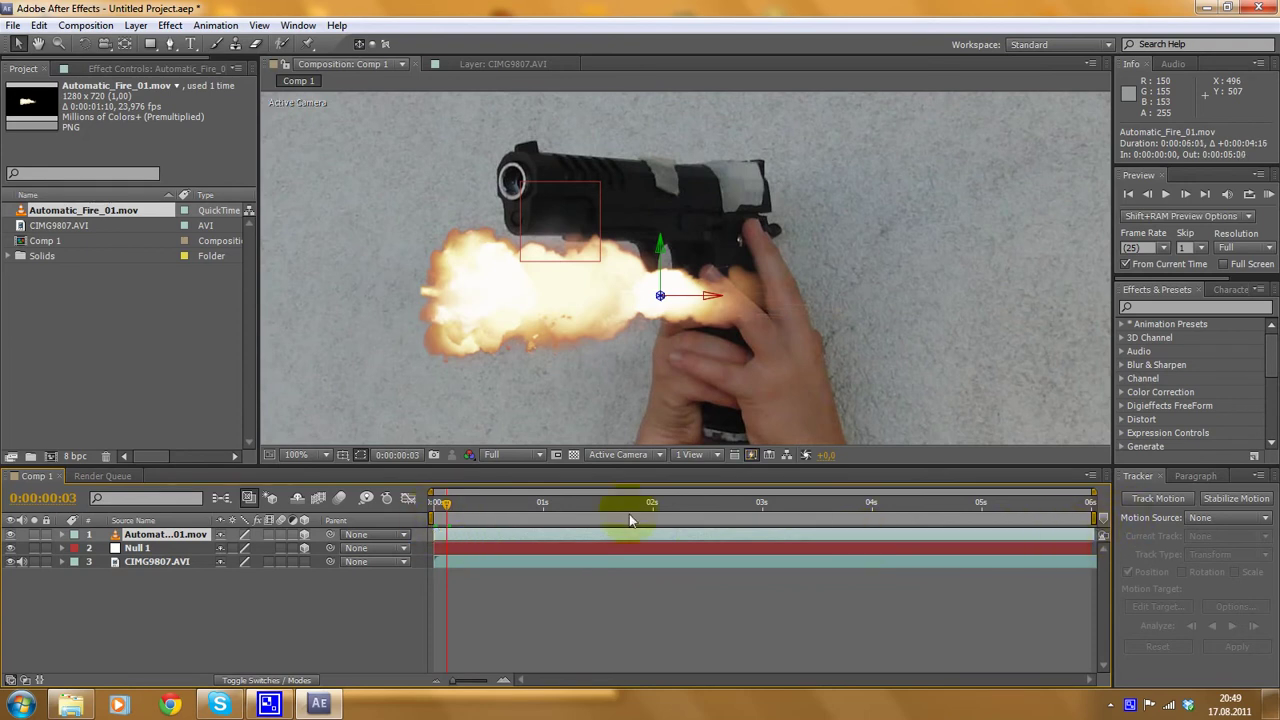
drag(1095, 540, 659, 535)
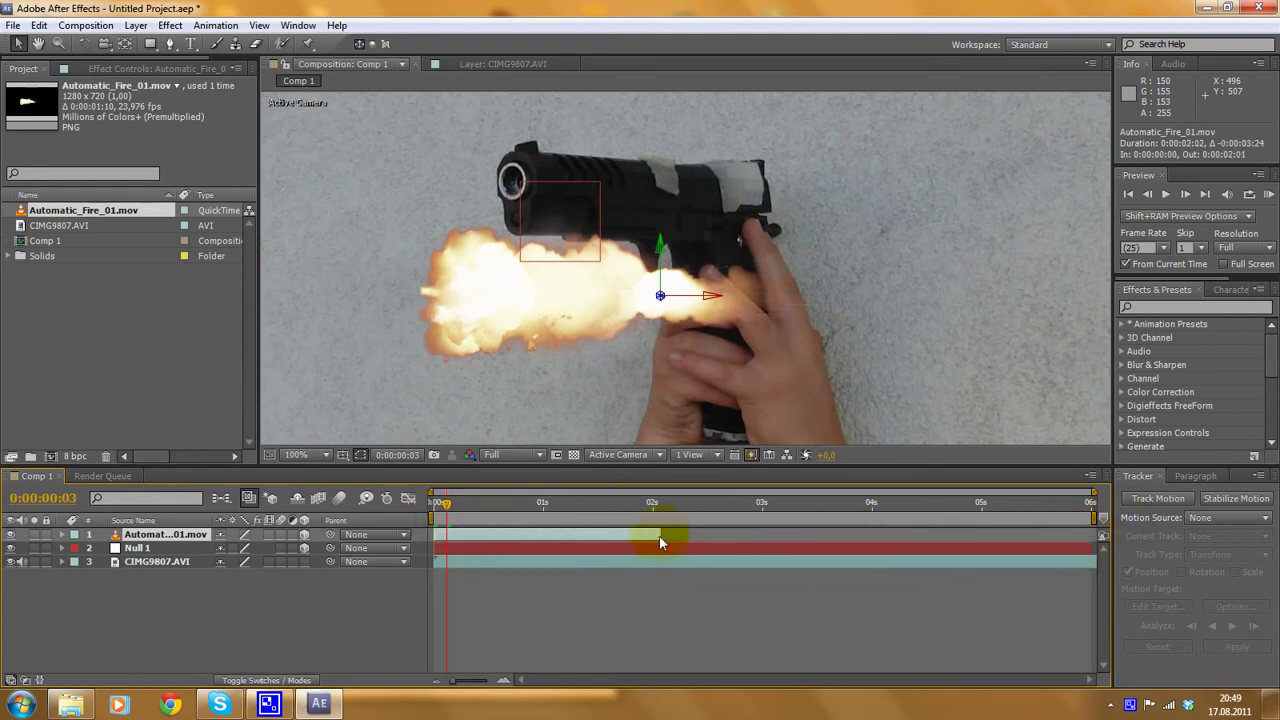
drag(451, 500, 1095, 535)
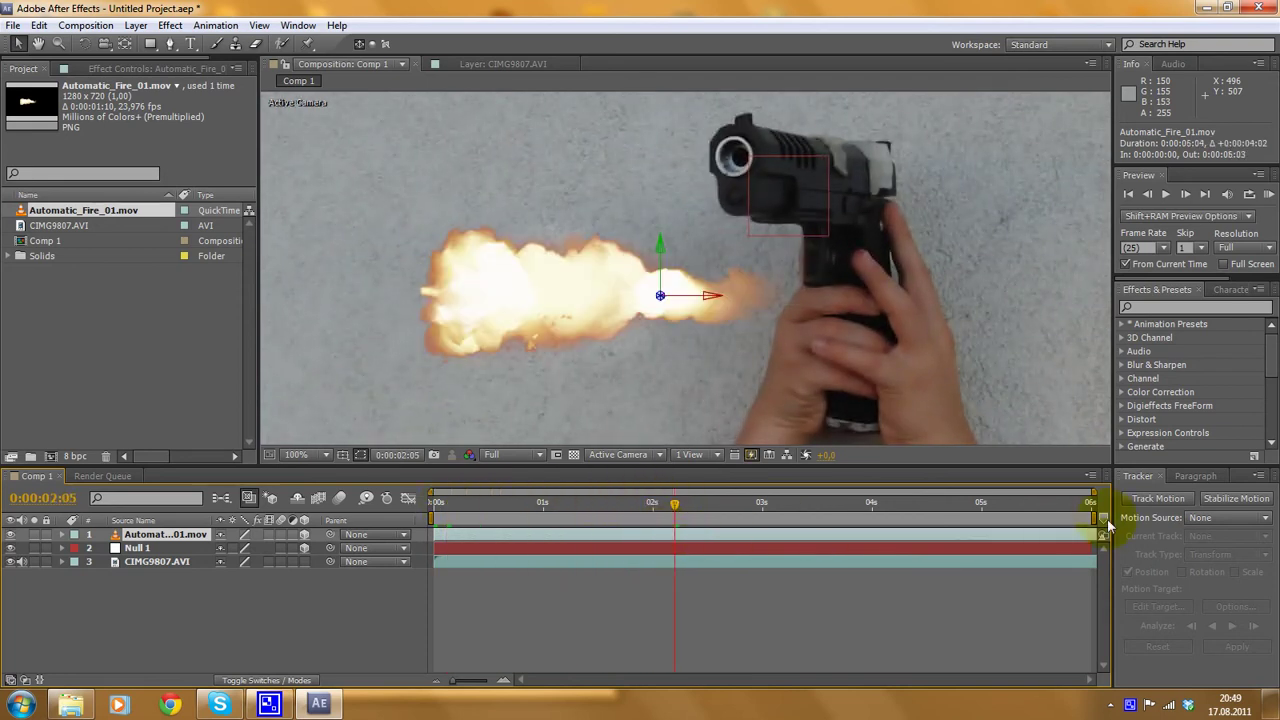
drag(677, 507, 543, 502)
scroll(612, 336, down, 2)
scroll(564, 291, up, 2)
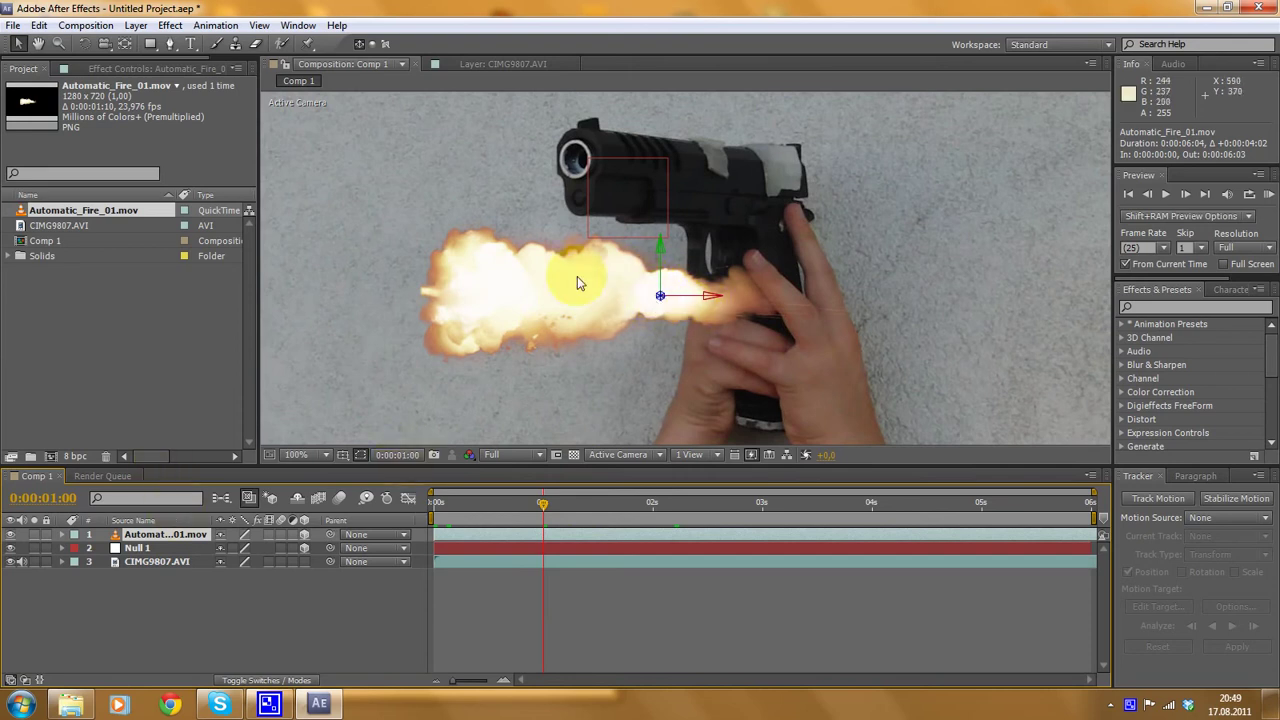
Set the Automatic_Fire_01.mov layer's anchor point to 342, 353, 0, at the wide end of the flame.
click(577, 161)
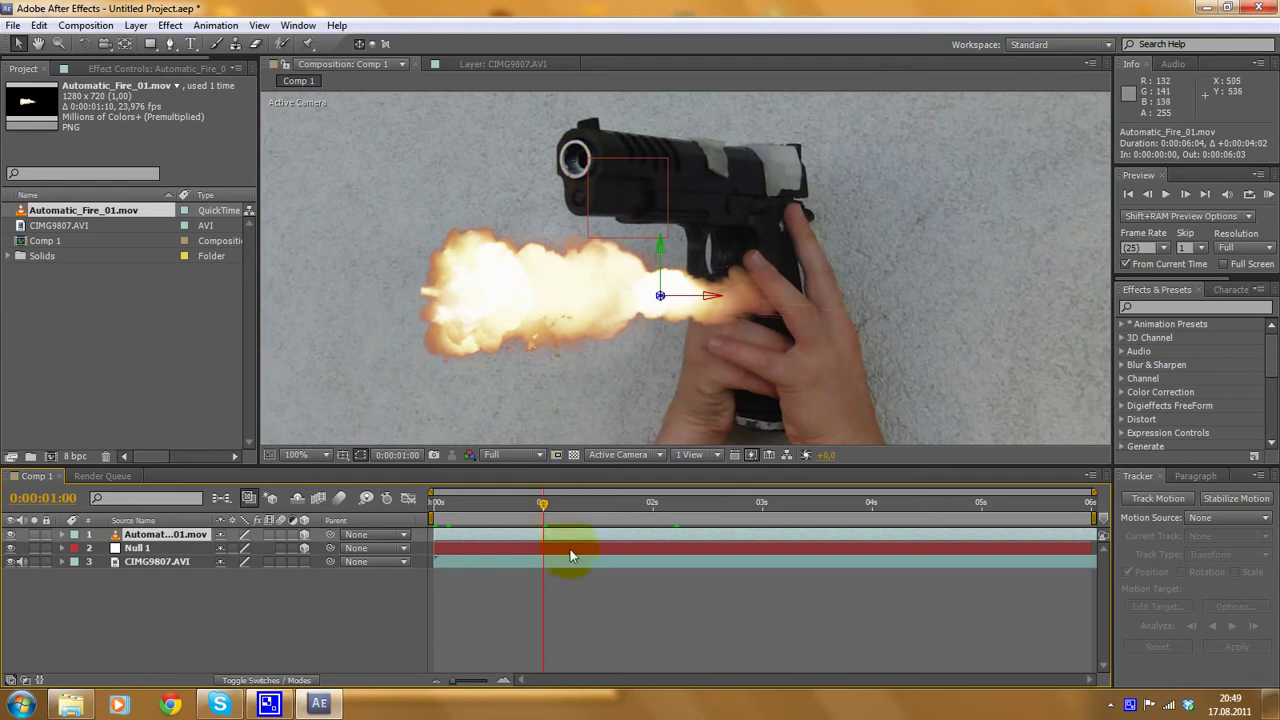
click(63, 537)
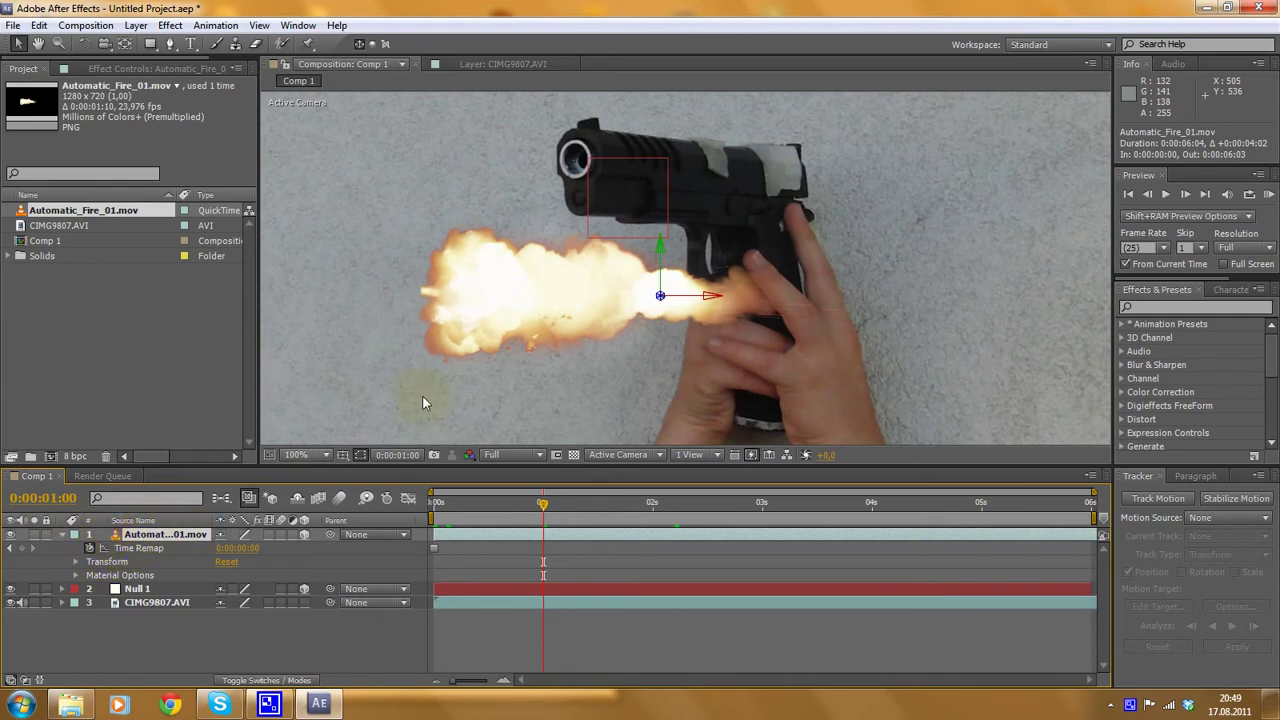
click(76, 567)
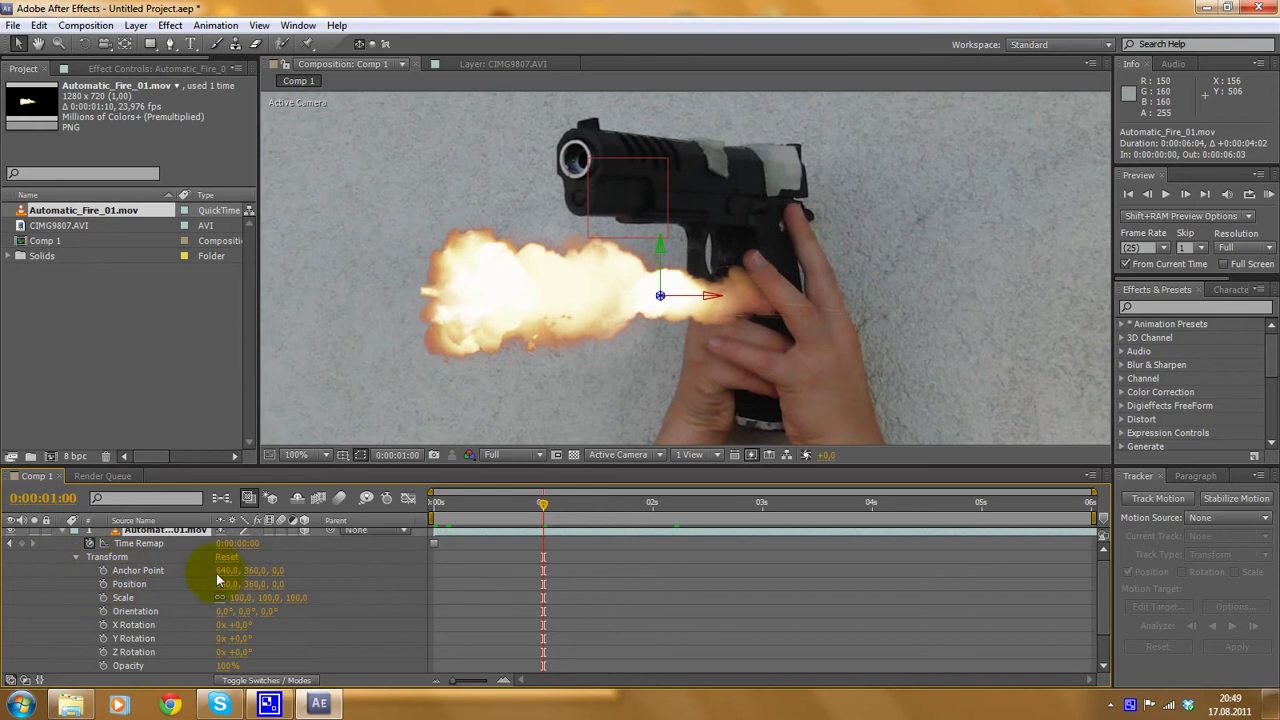
drag(255, 572, 2, 568)
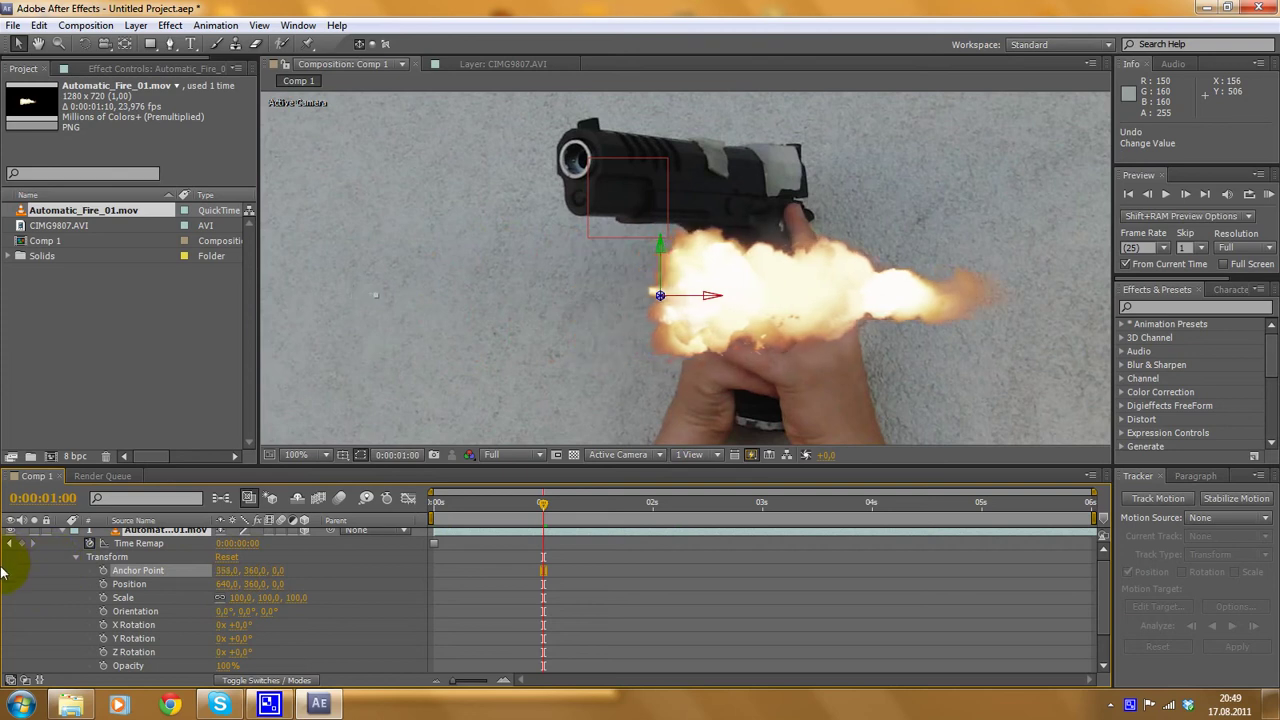
click(660, 298)
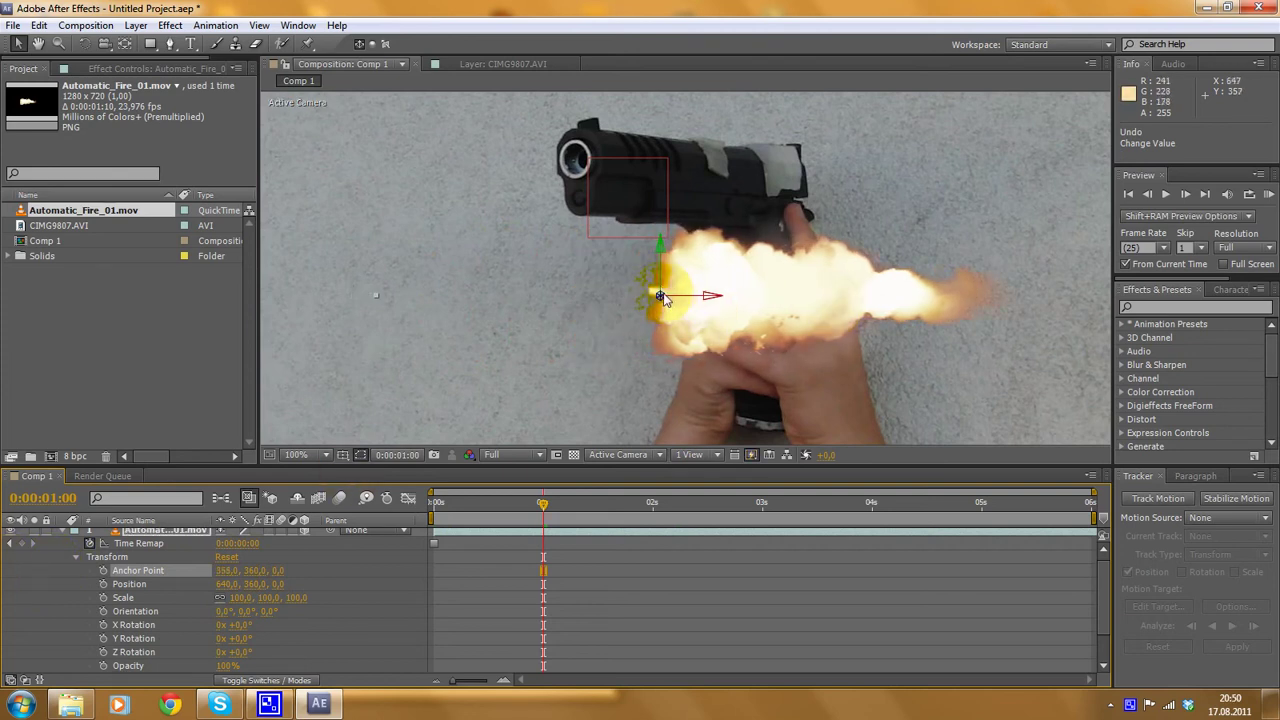
mouse_move(220, 575)
mouse_down()
mouse_move(210, 571)
mouse_move(242, 574)
mouse_up()
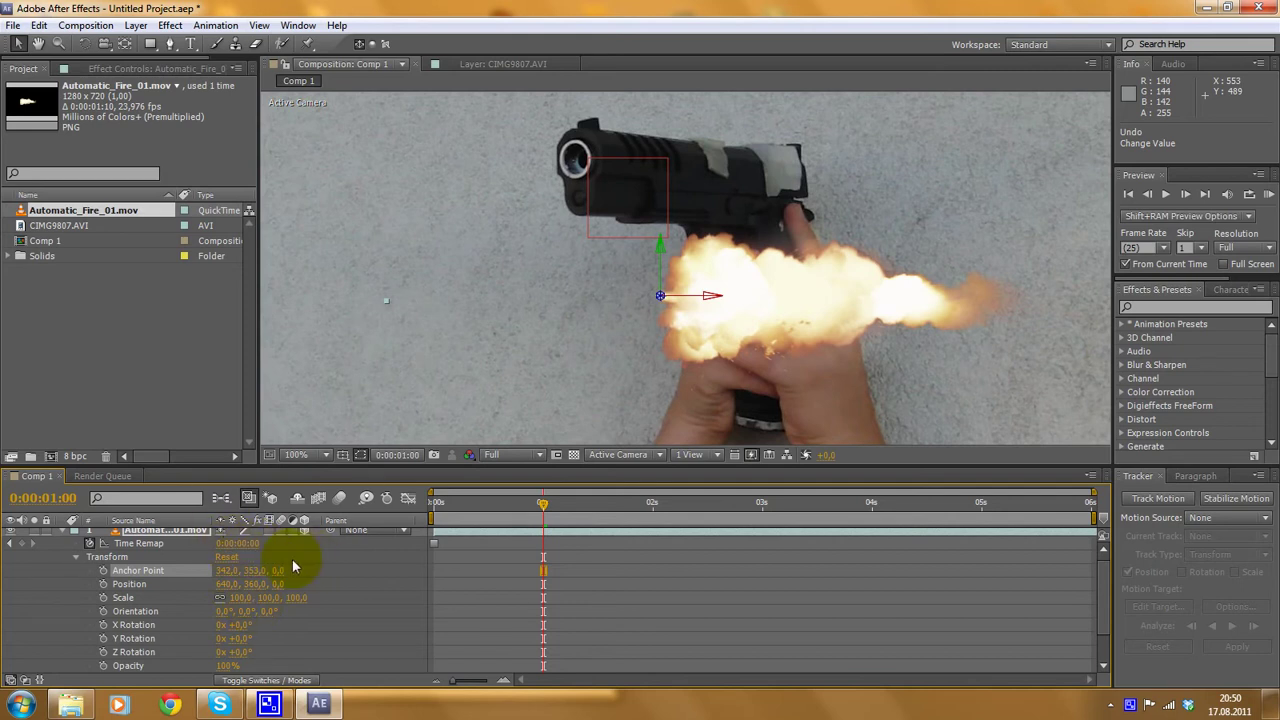
scroll(77, 562, up, 1)
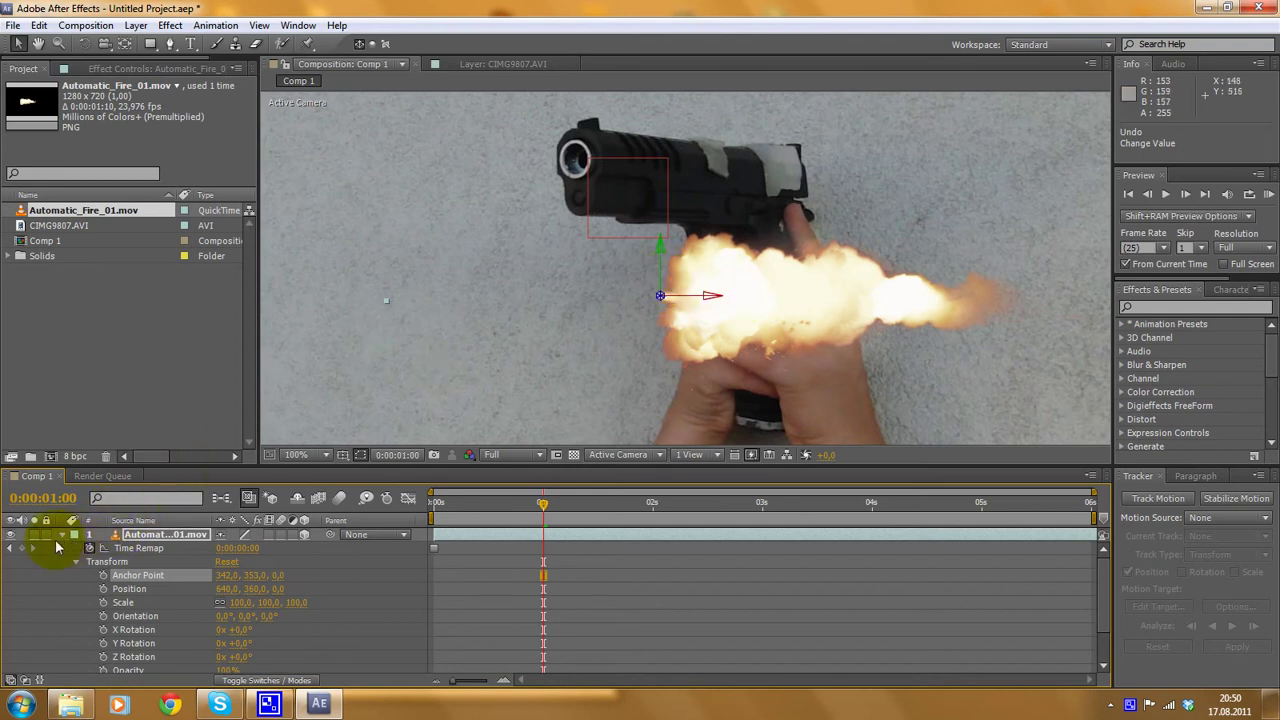
click(61, 535)
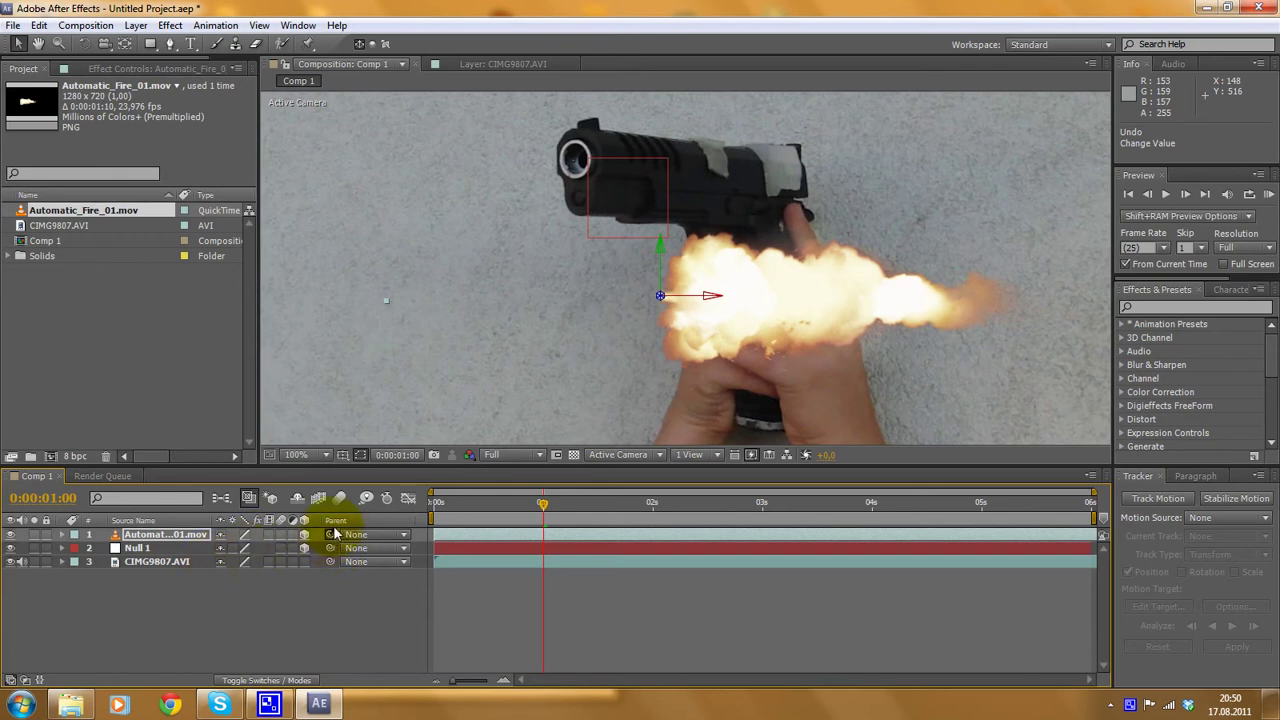
Parent the Automatic_Fire_01.mov layer to Null 1, check its motion along the timeline, and return to the composition's start.
drag(320, 541, 140, 549)
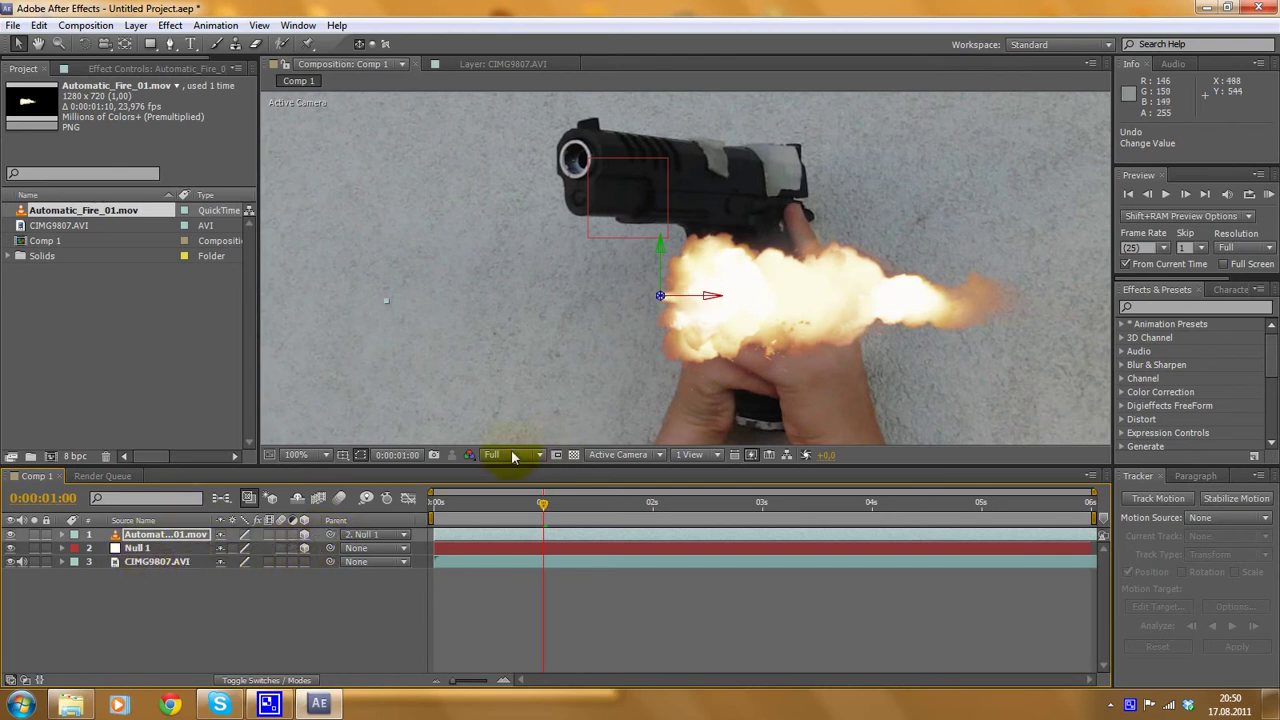
scroll(615, 320, down, 2)
scroll(643, 278, up, 2)
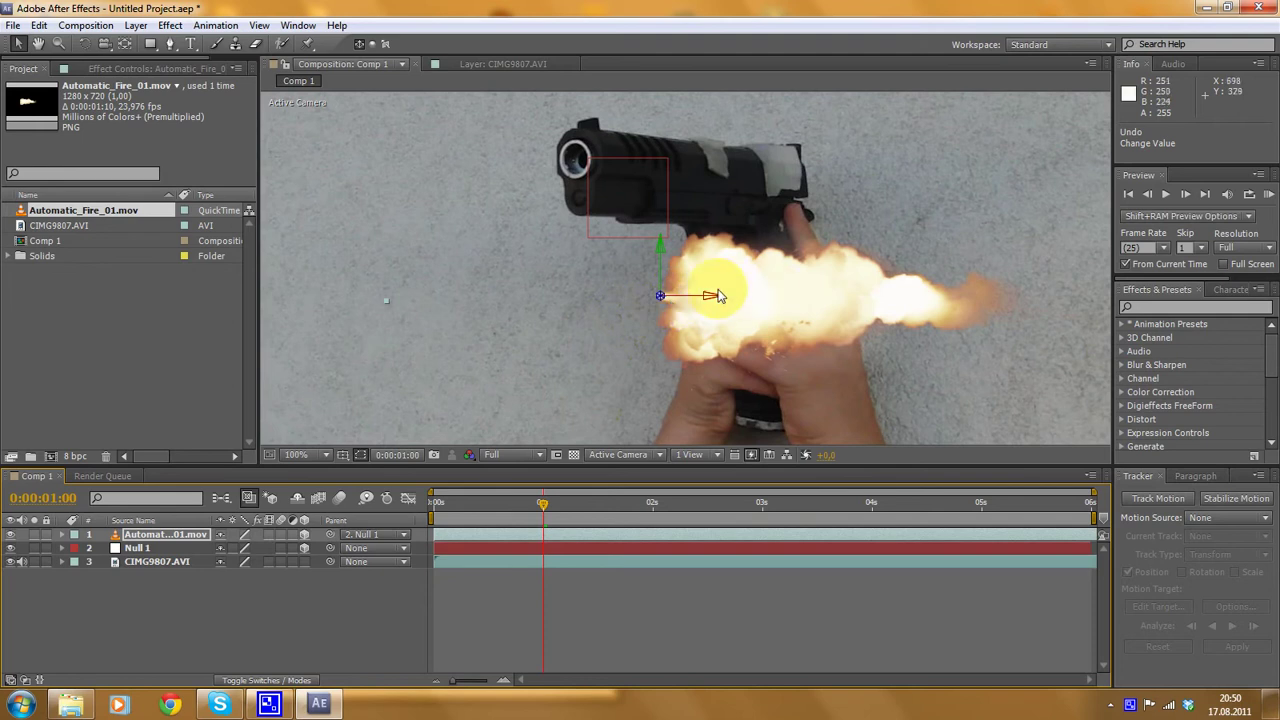
drag(543, 503, 583, 506)
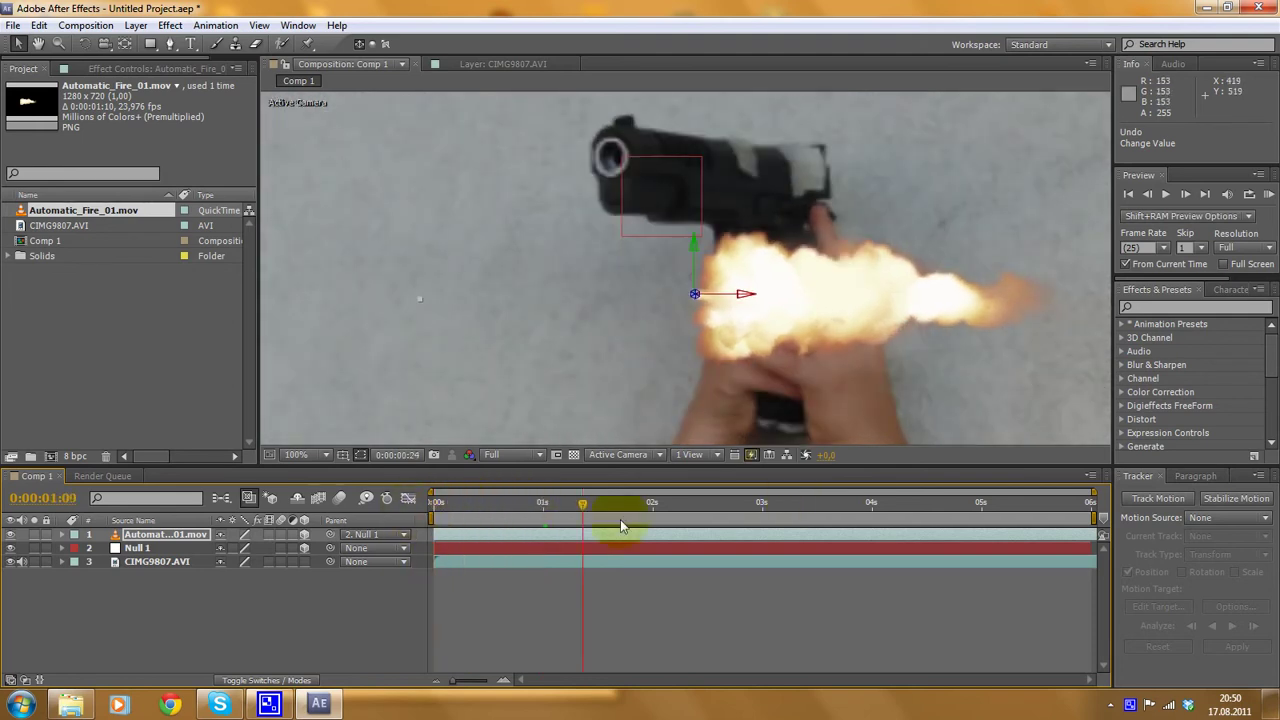
scroll(638, 414, down, 2)
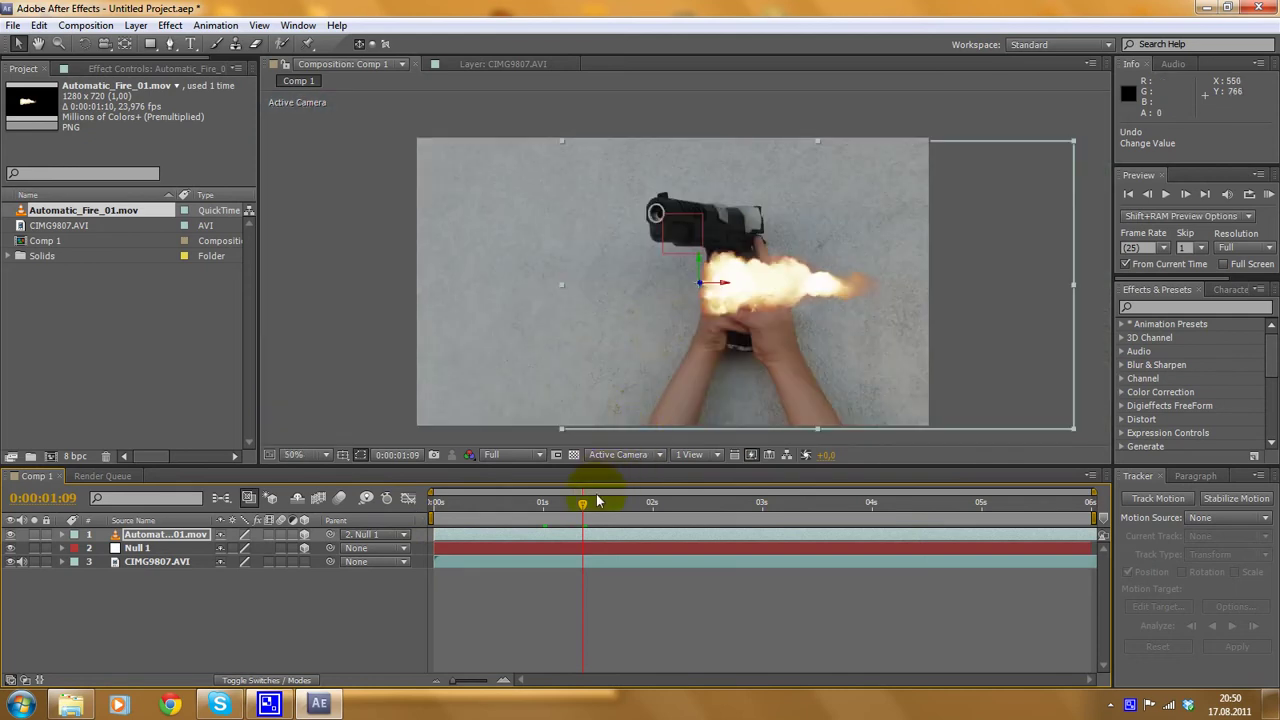
drag(595, 507, 870, 455)
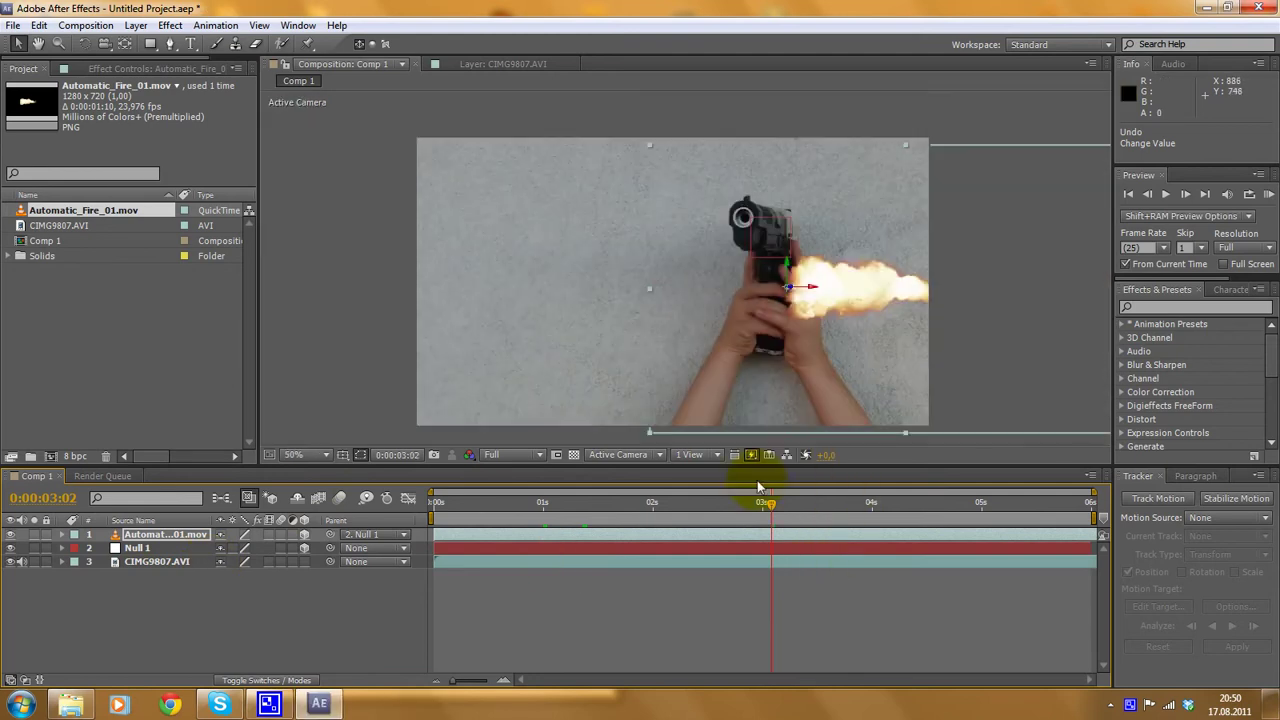
drag(770, 505, 448, 506)
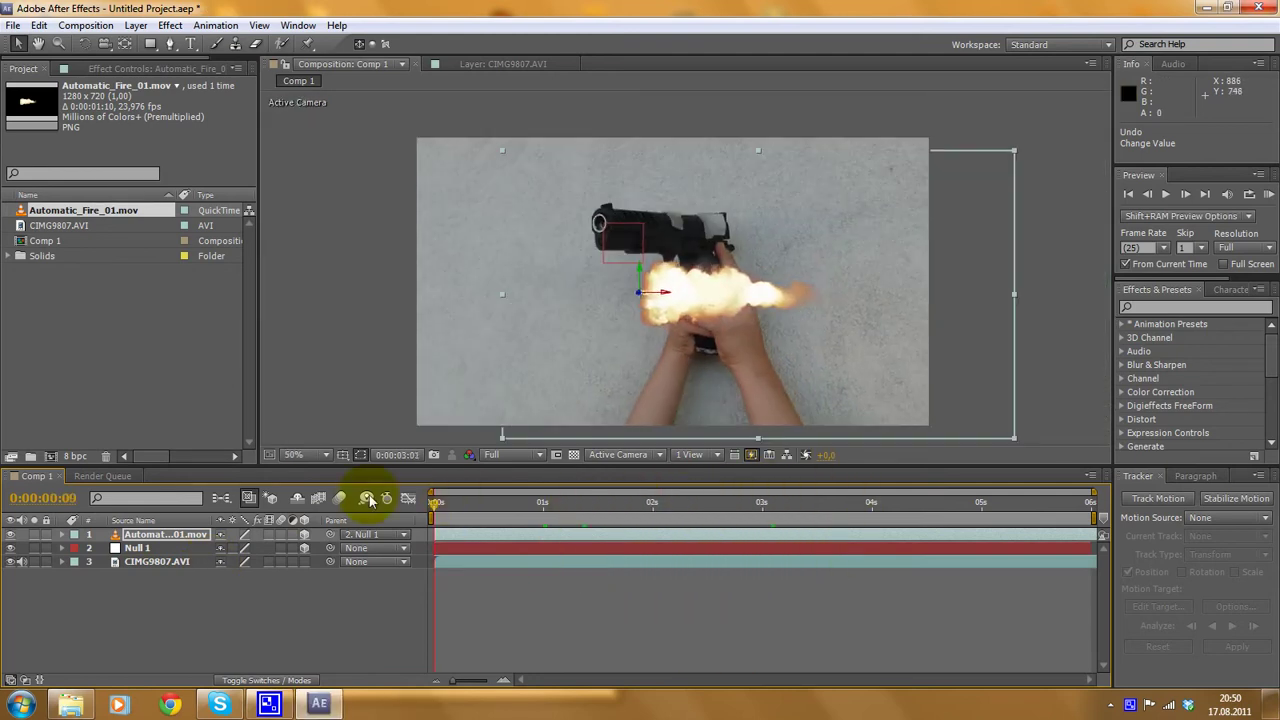
Move the flash layer onto the gun's muzzle at 0:00:00:00, to position about -1, 2.7, 0.
scroll(651, 354, up, 2)
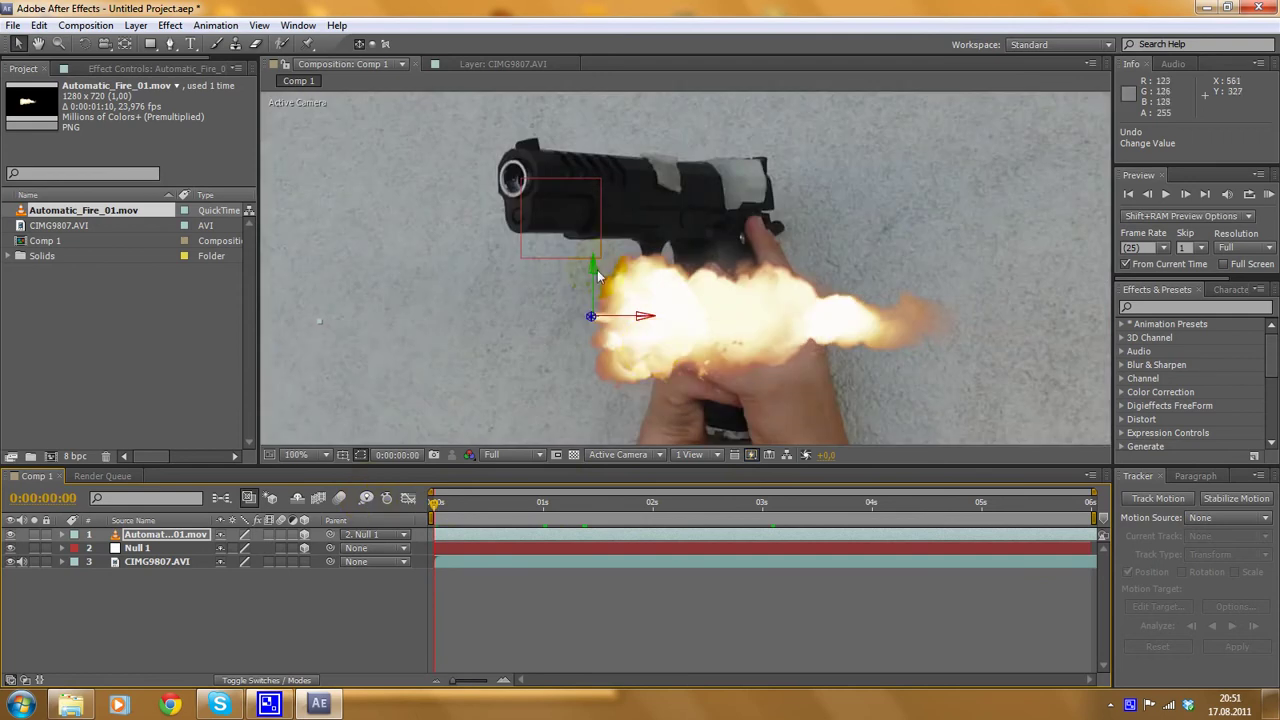
click(666, 293)
drag(595, 277, 522, 145)
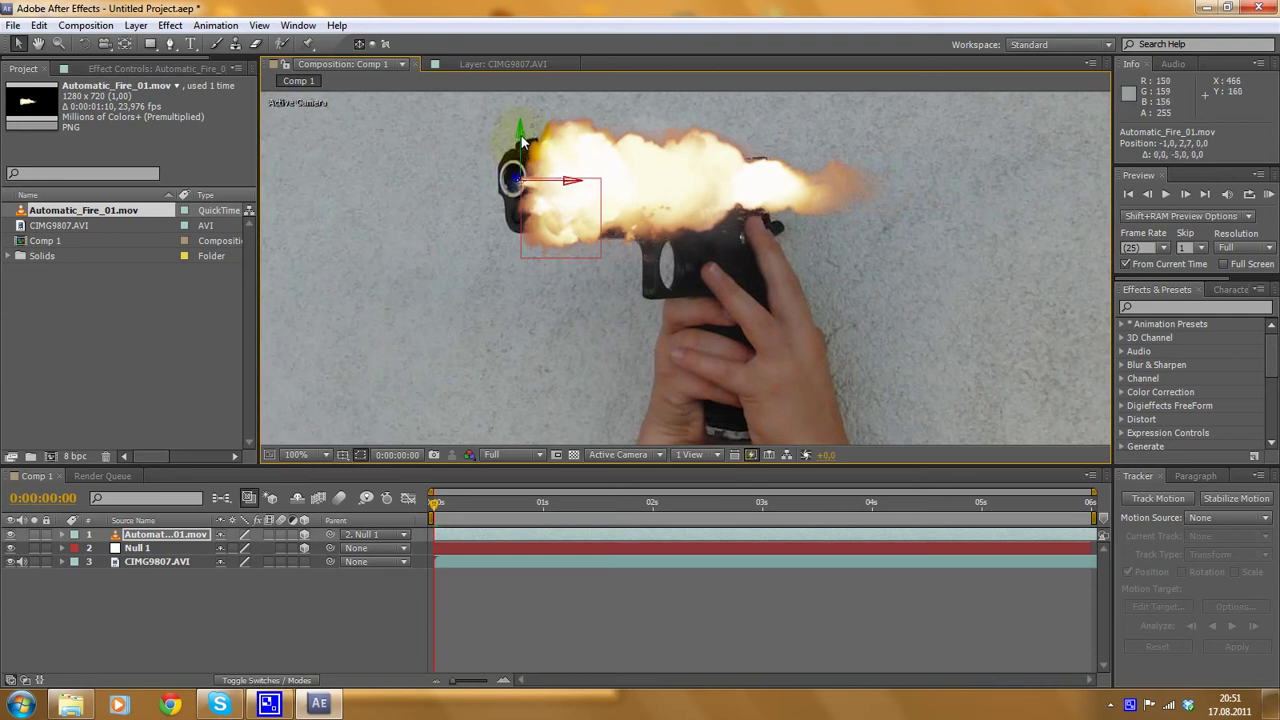
Rotate the flash layer to orientation about 182.5°, 36.1°, 176.4°, so the flame points out of the barrel.
click(84, 45)
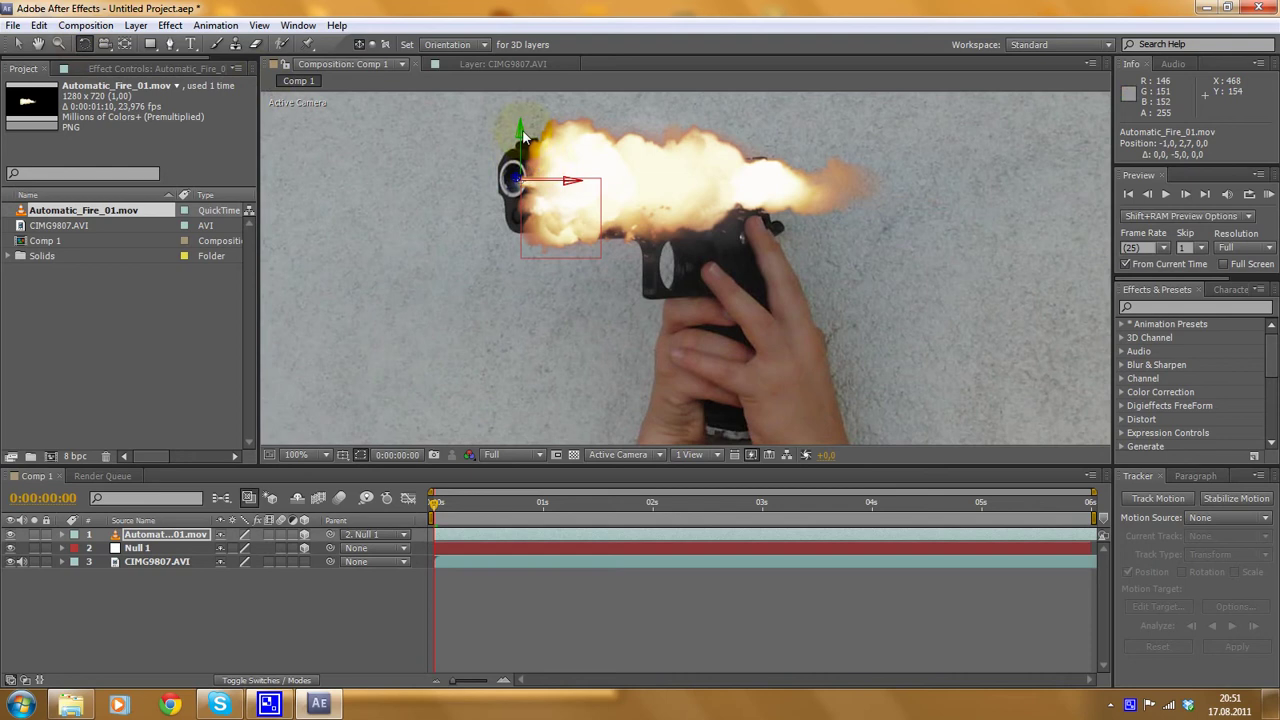
drag(522, 135, 404, 134)
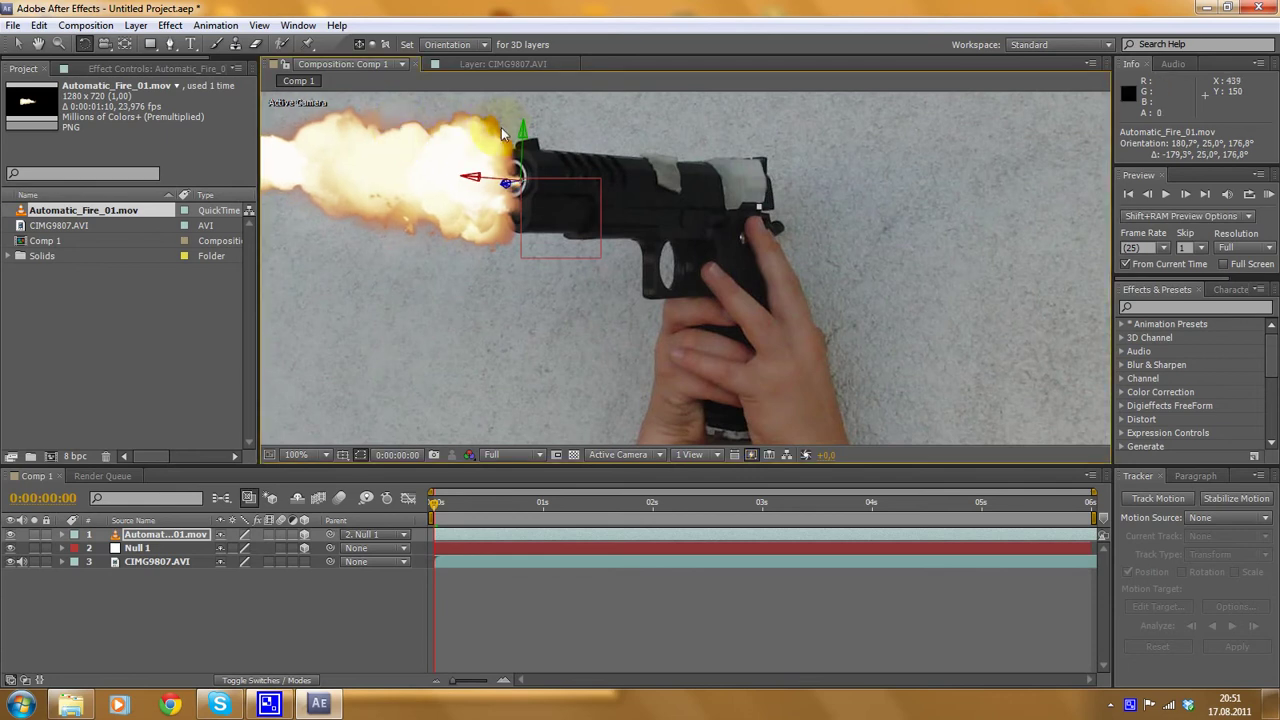
scroll(530, 150, down, 1)
scroll(580, 245, up, 2)
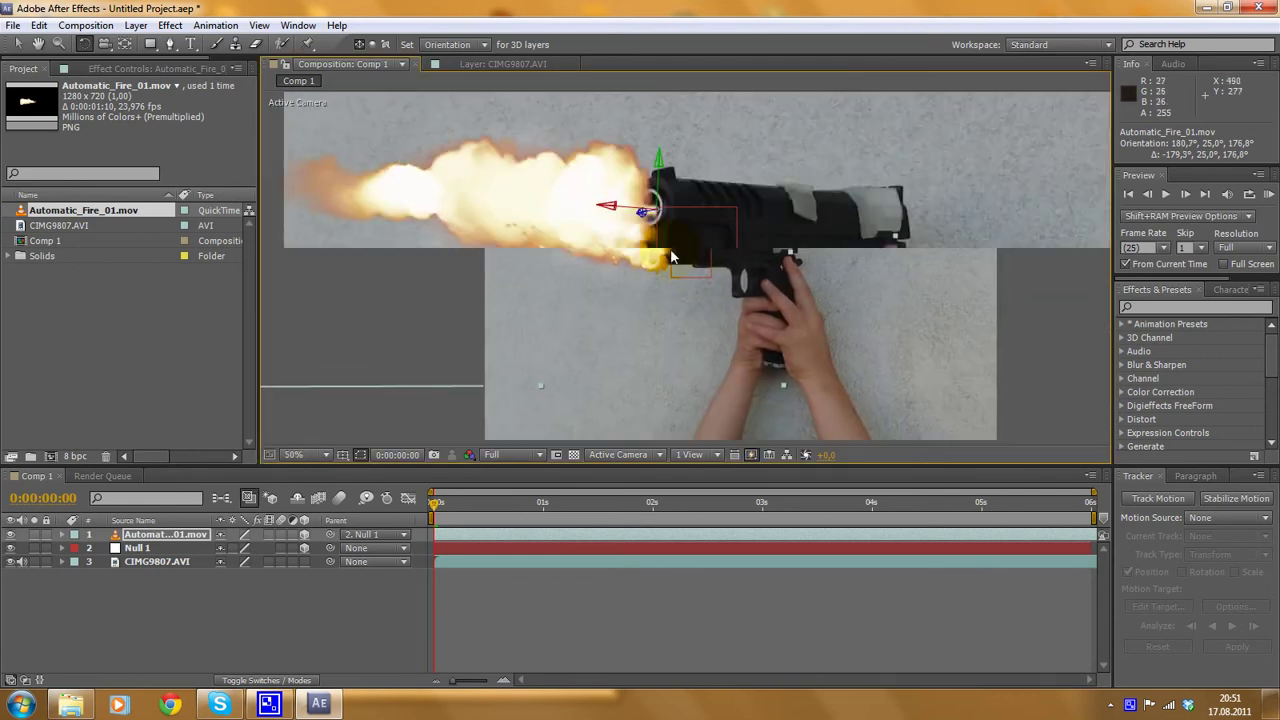
click(627, 222)
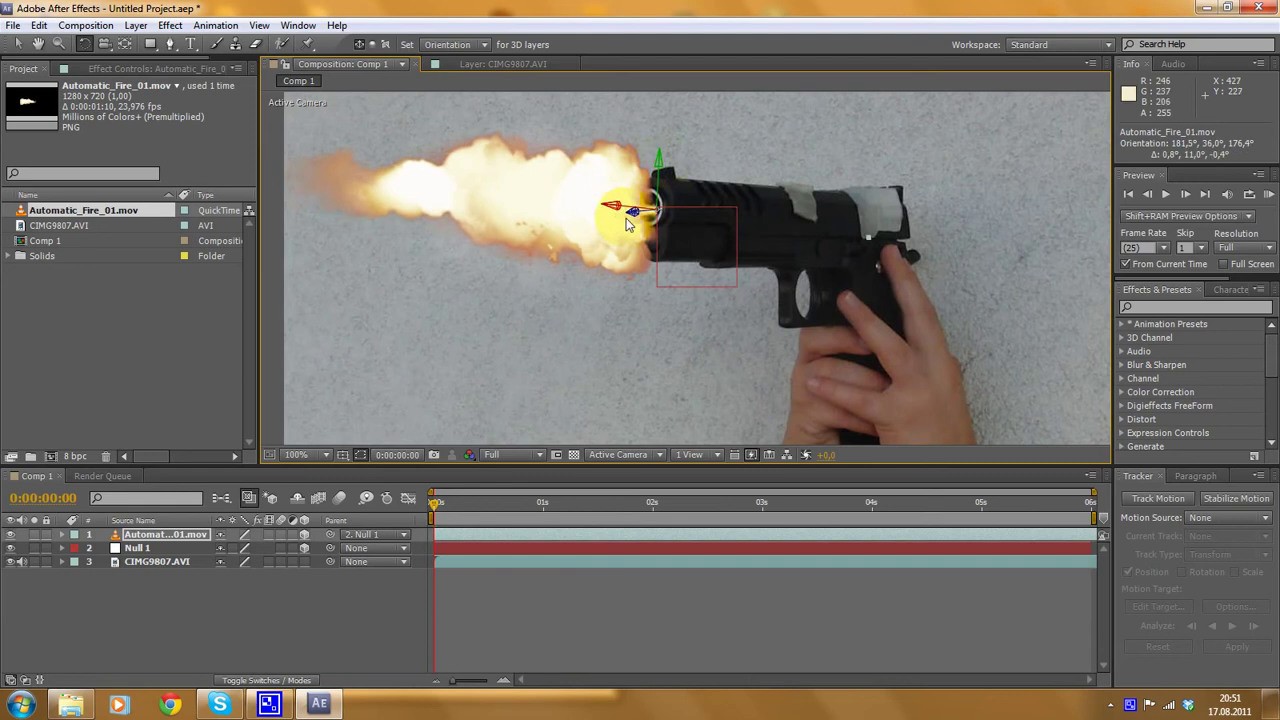
drag(633, 220, 636, 212)
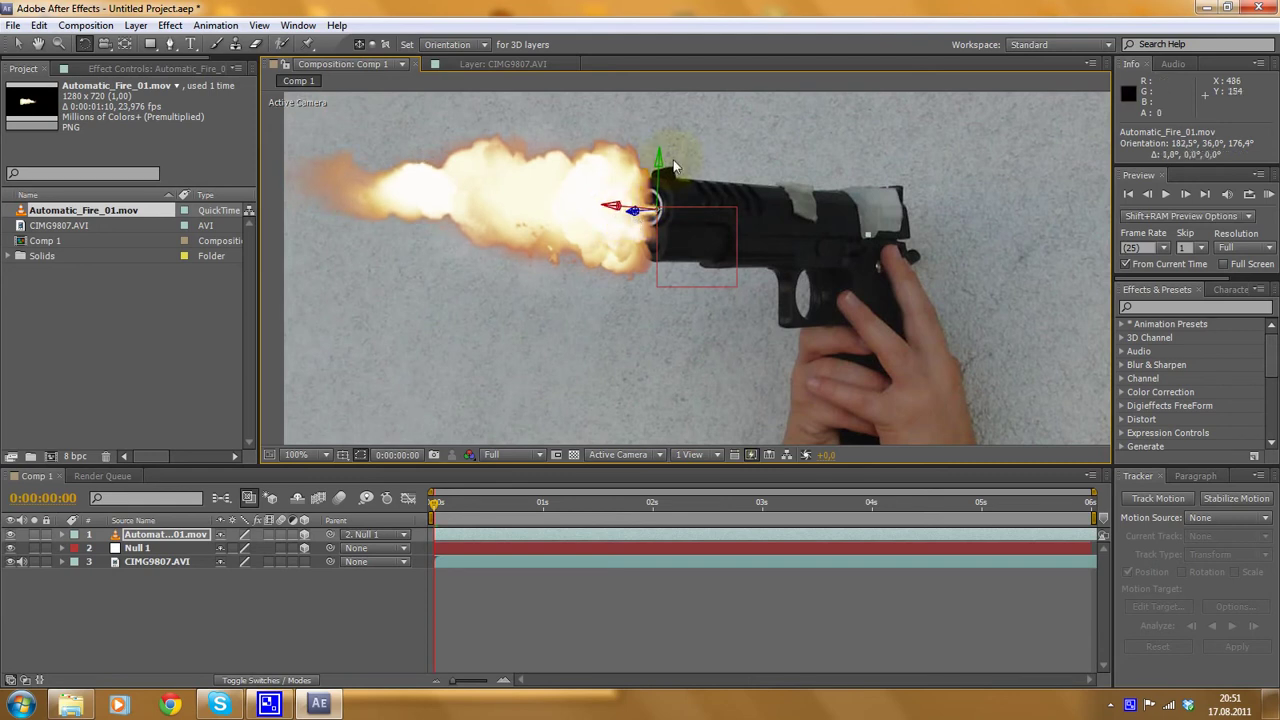
drag(656, 164, 663, 172)
scroll(821, 279, down, 1)
scroll(622, 287, up, 1)
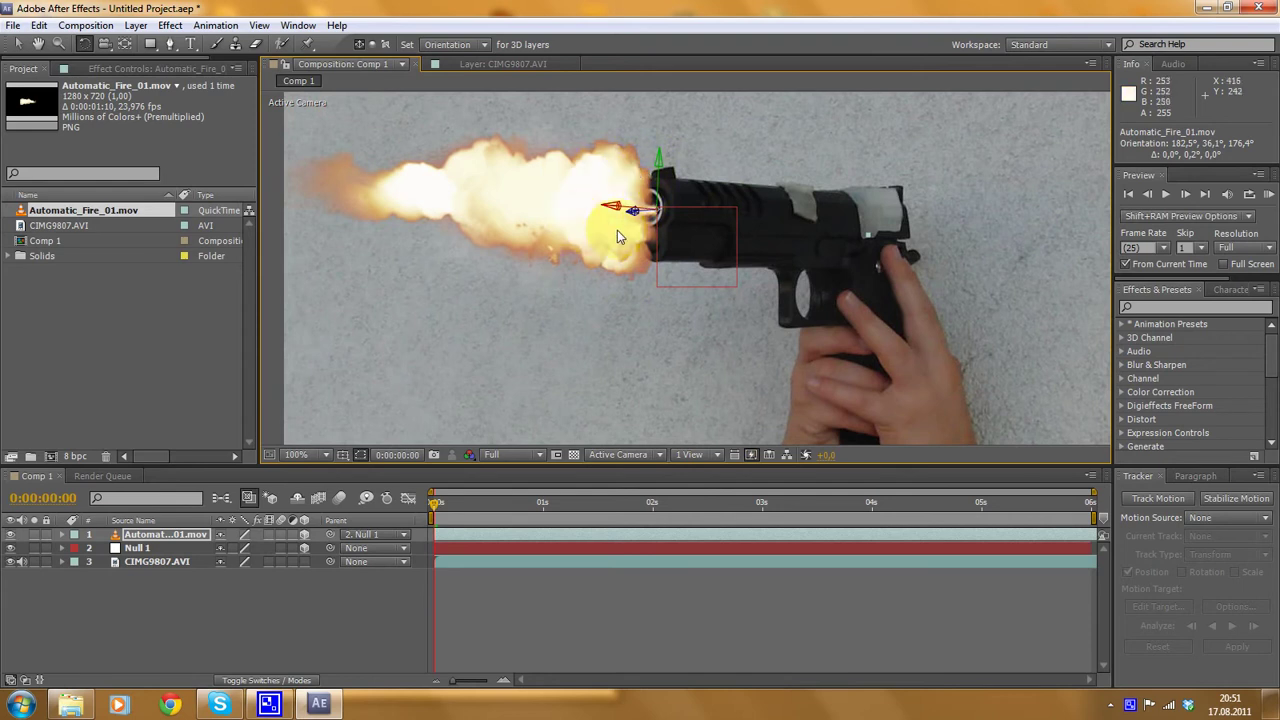
Switch the composition to the Top view and examine how the flash's anchor point lines up with the null.
click(632, 463)
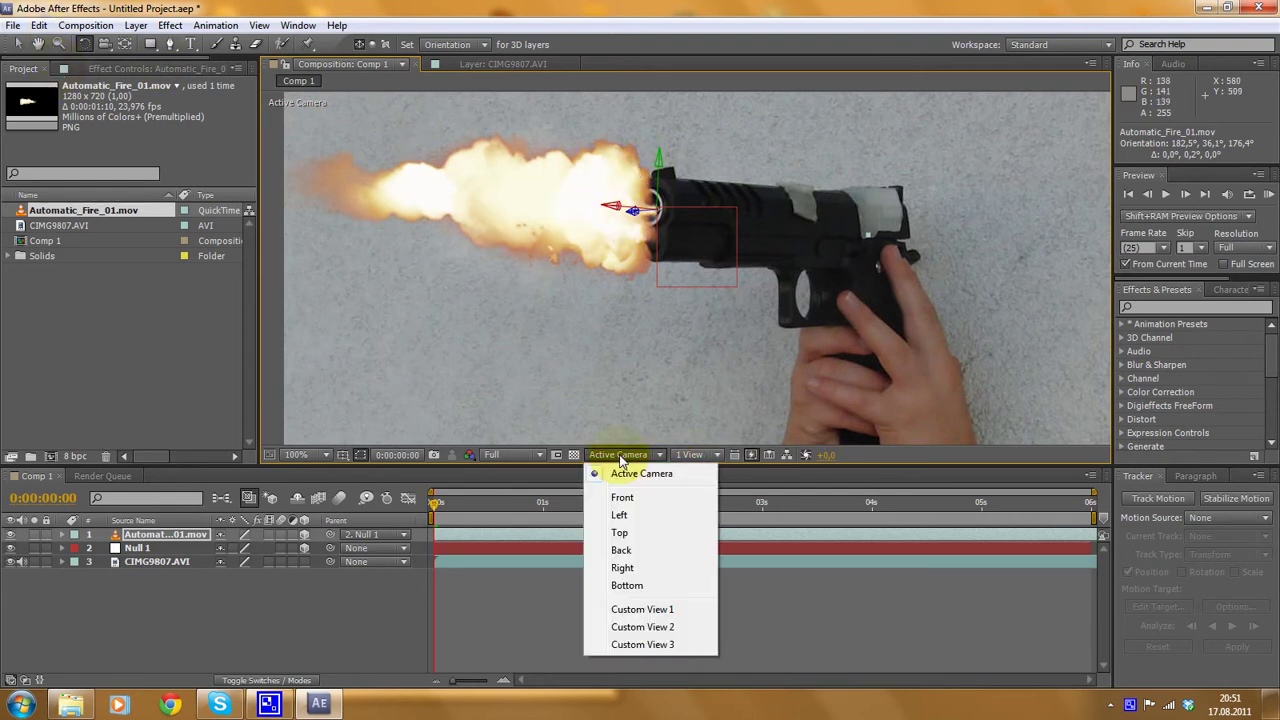
click(624, 526)
scroll(660, 420, up, 2)
drag(681, 355, 783, 172)
scroll(728, 358, up, 1)
scroll(700, 366, down, 1)
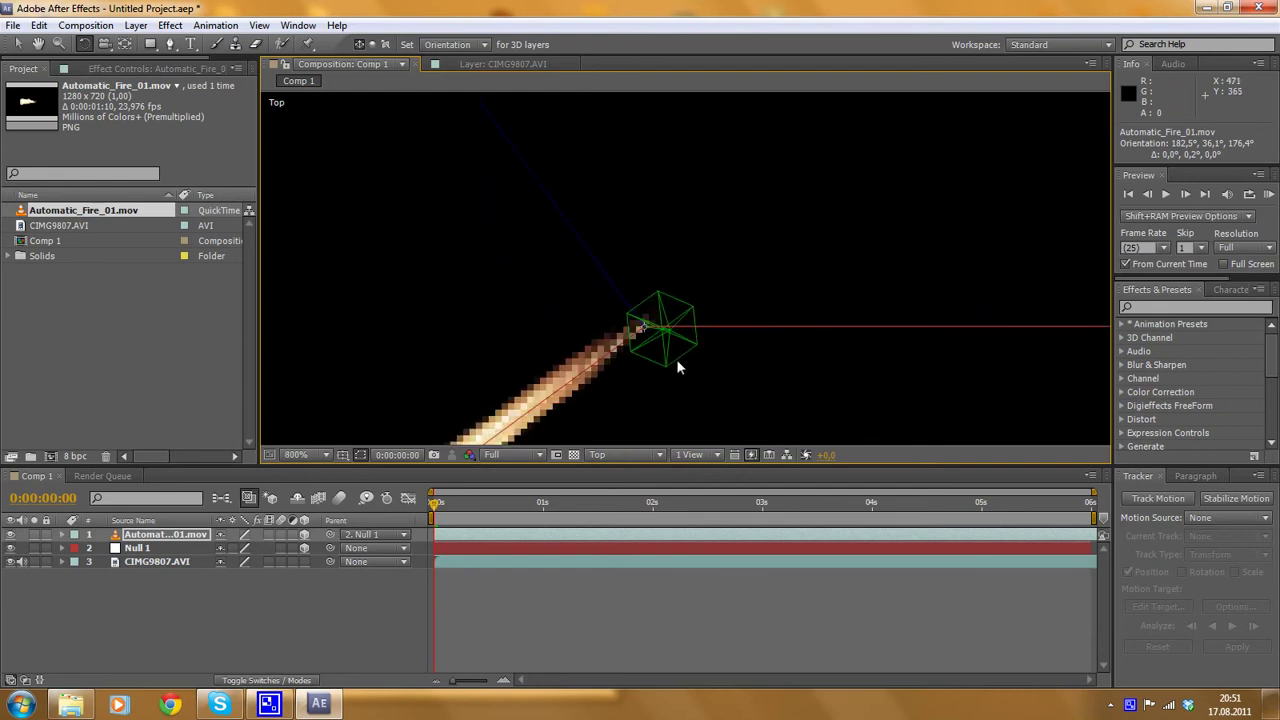
scroll(631, 355, down, 5)
scroll(684, 293, up, 5)
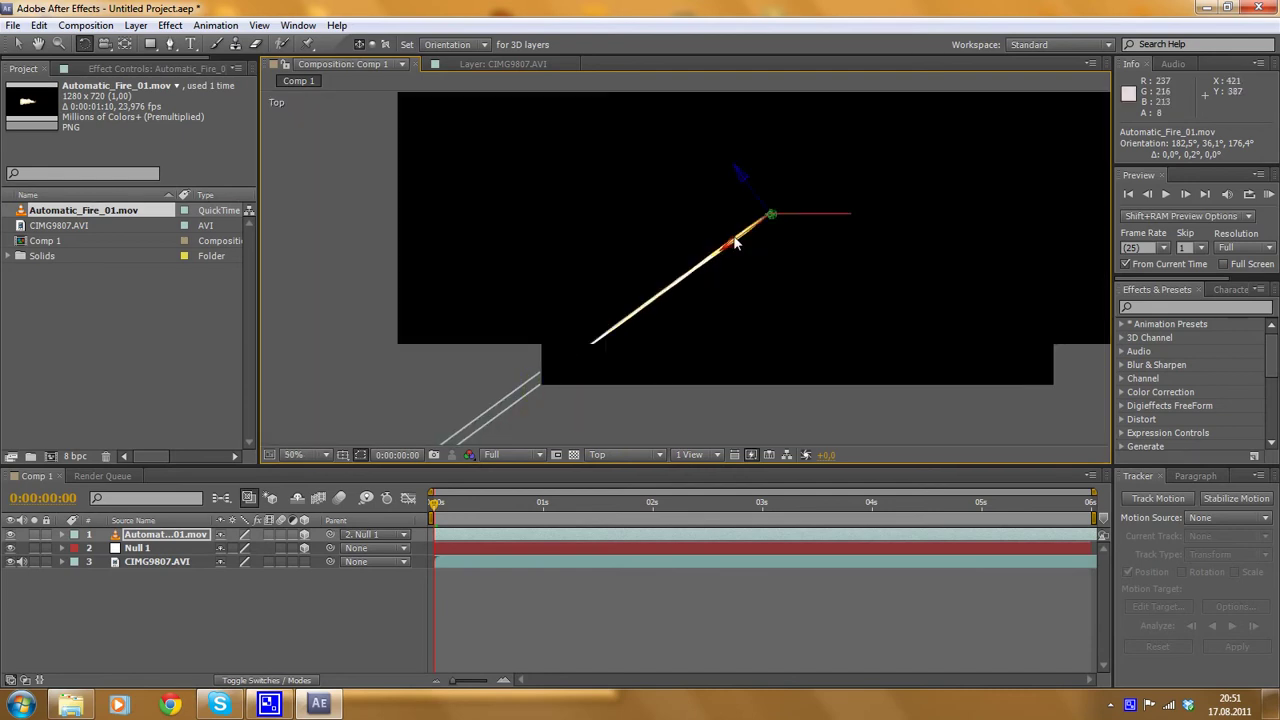
drag(860, 278, 514, 480)
drag(700, 273, 549, 371)
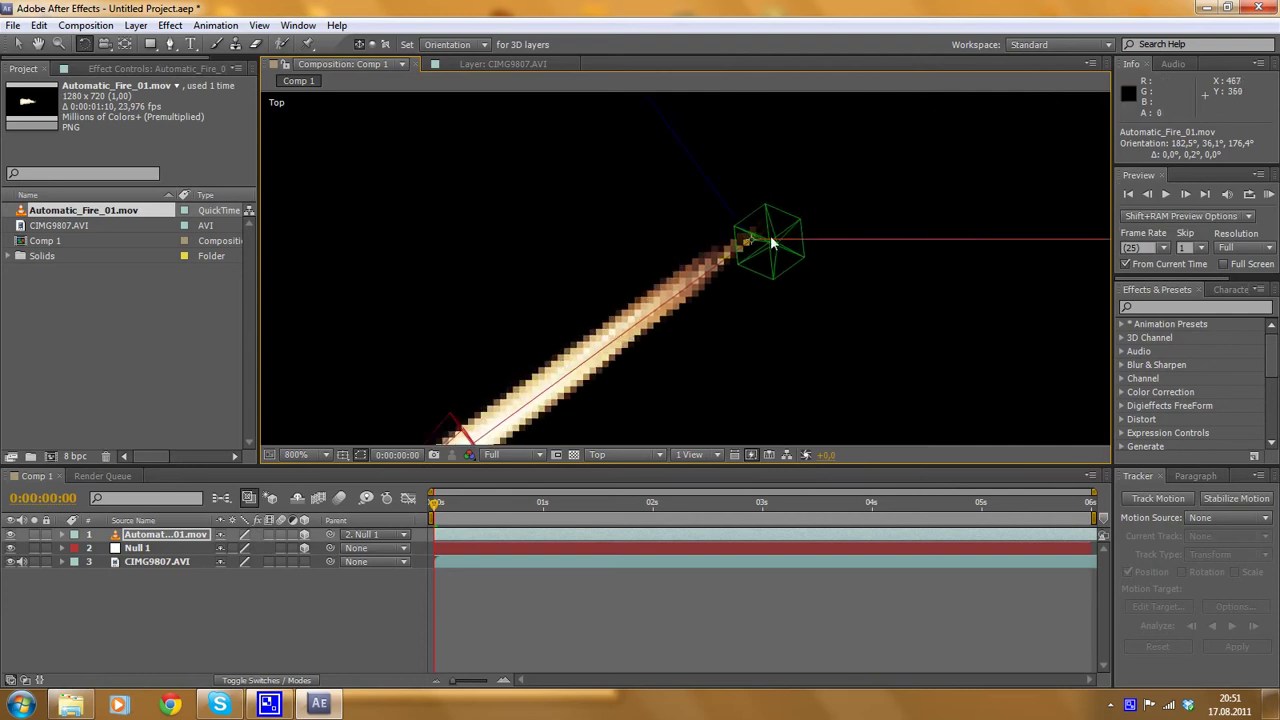
scroll(756, 242, down, 1)
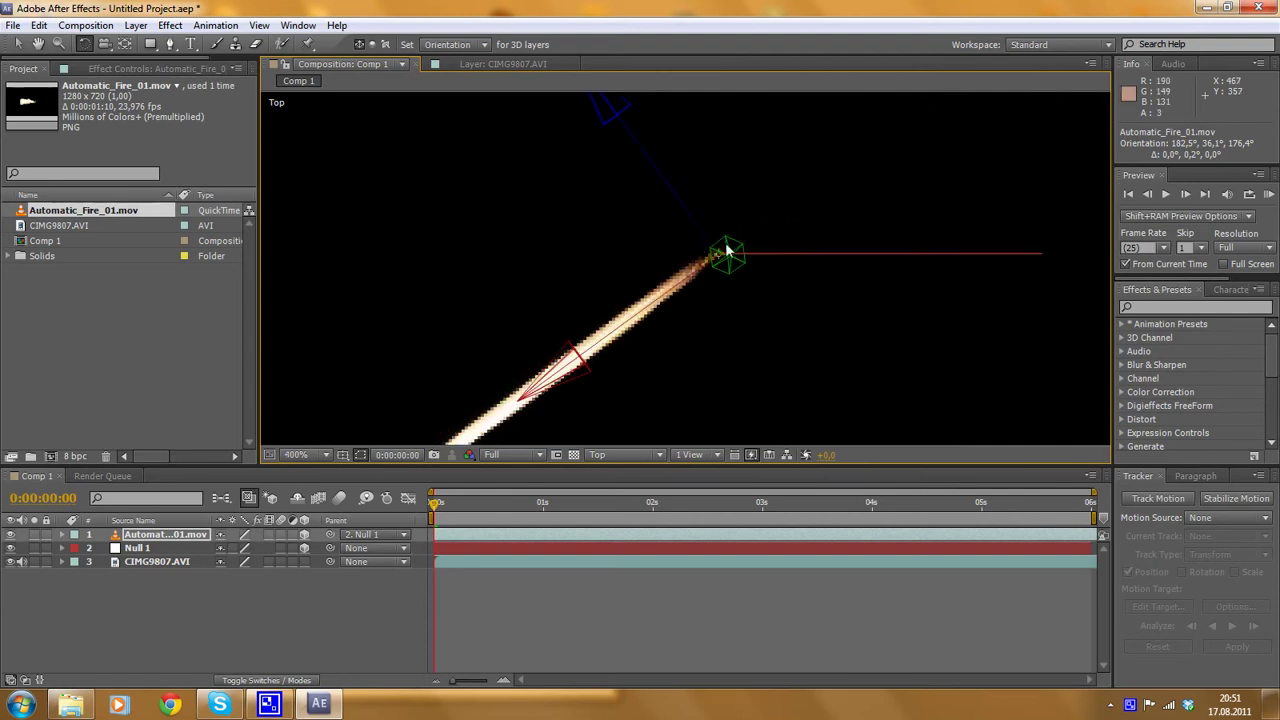
scroll(685, 272, down, 1)
scroll(774, 264, up, 3)
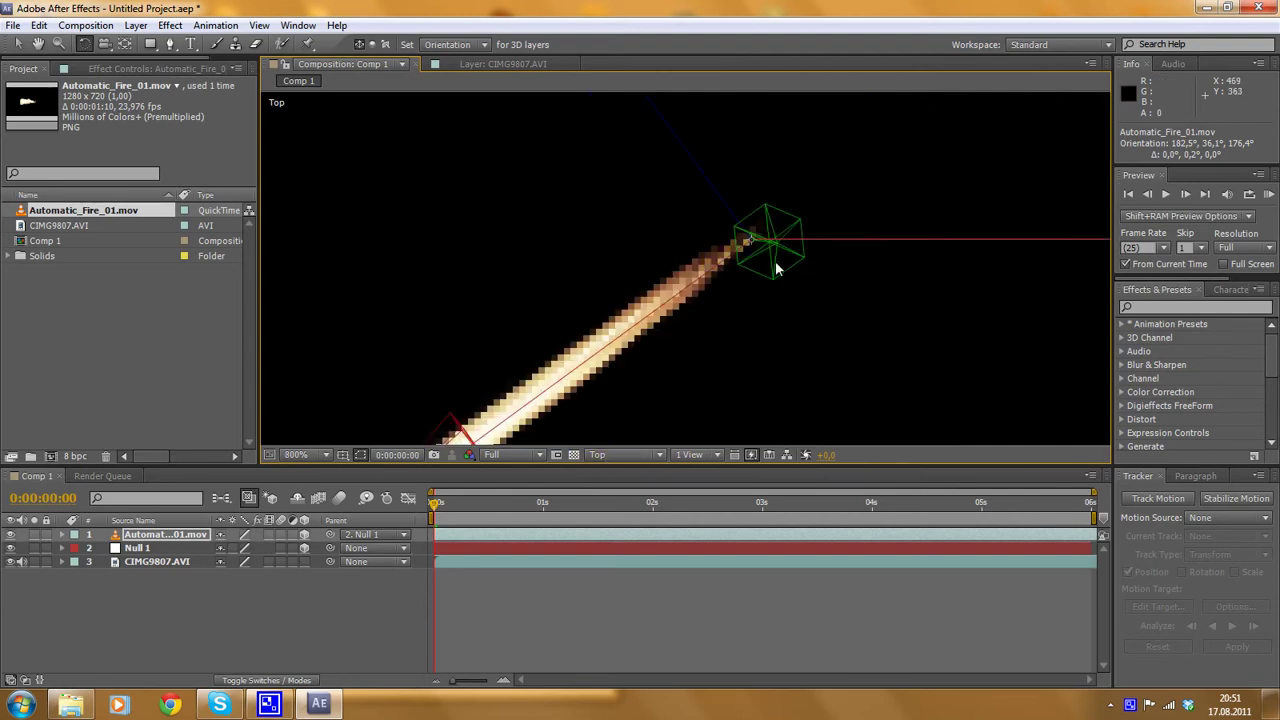
scroll(769, 246, down, 3)
scroll(700, 262, up, 3)
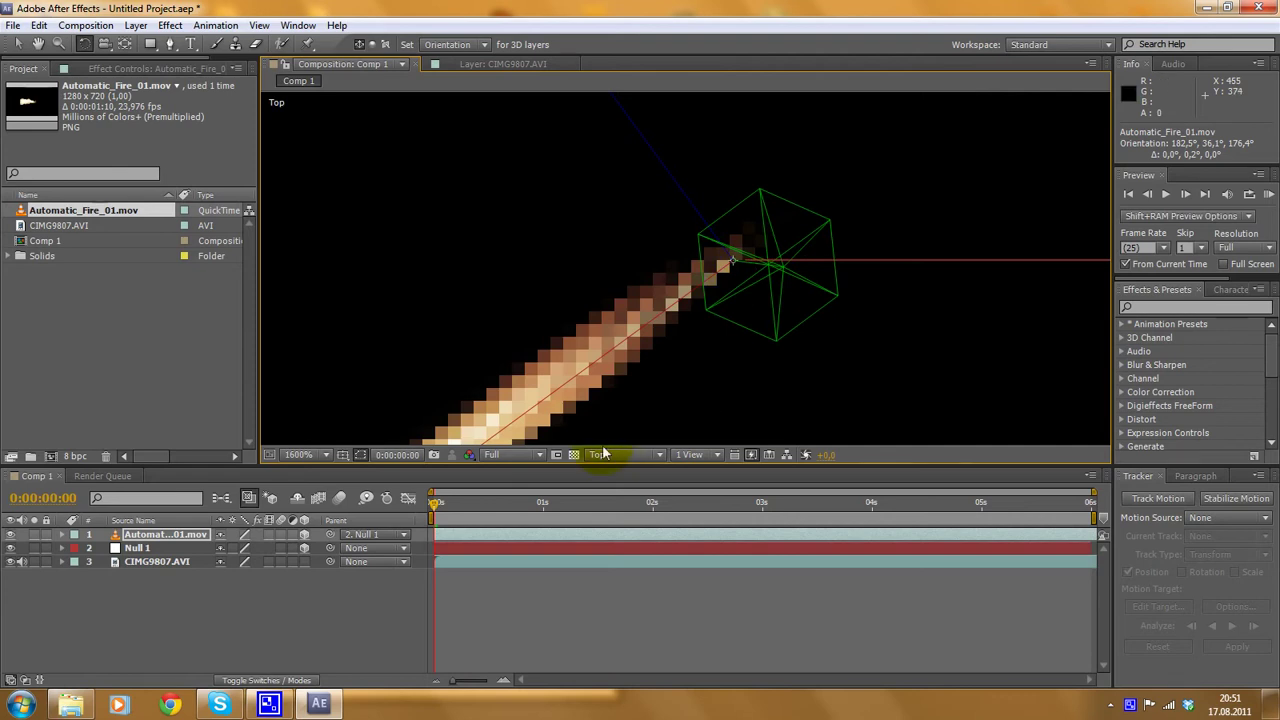
scroll(730, 290, down, 6)
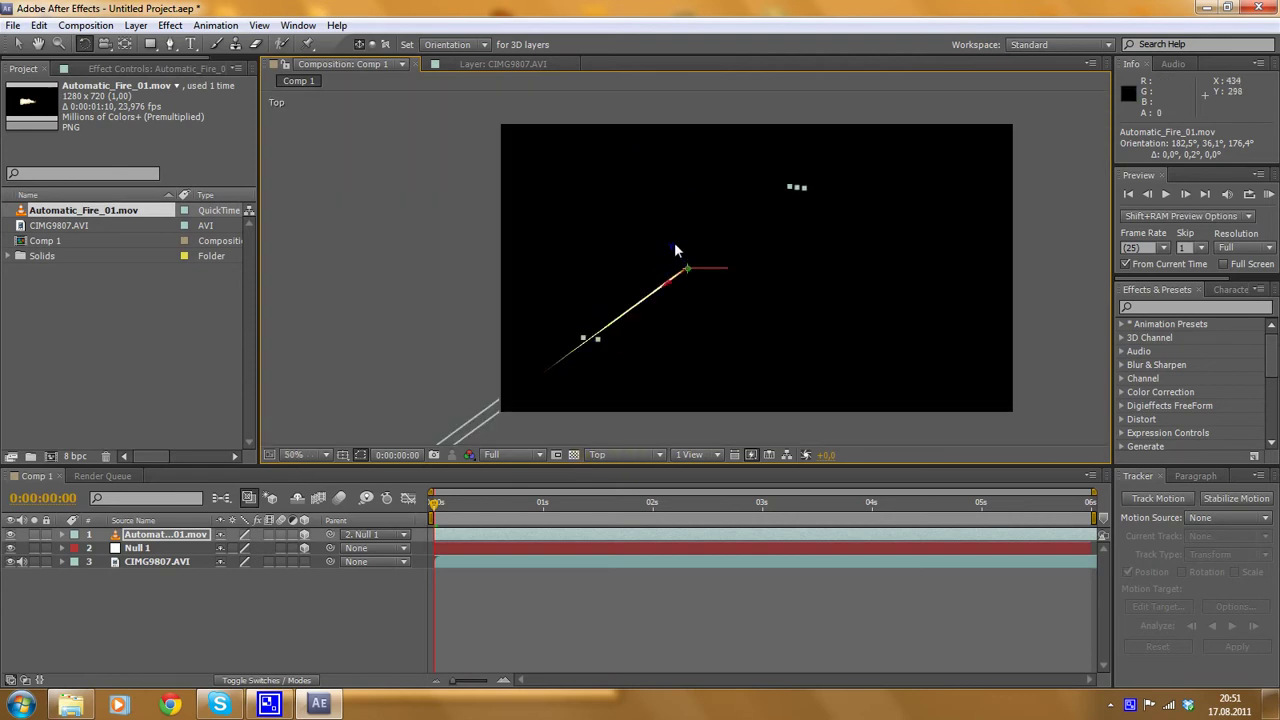
Shift the flash layer along its Z axis in the Top view, to position about -4.1, 2.5, 4.2.
click(17, 44)
drag(678, 258, 627, 294)
scroll(740, 295, up, 7)
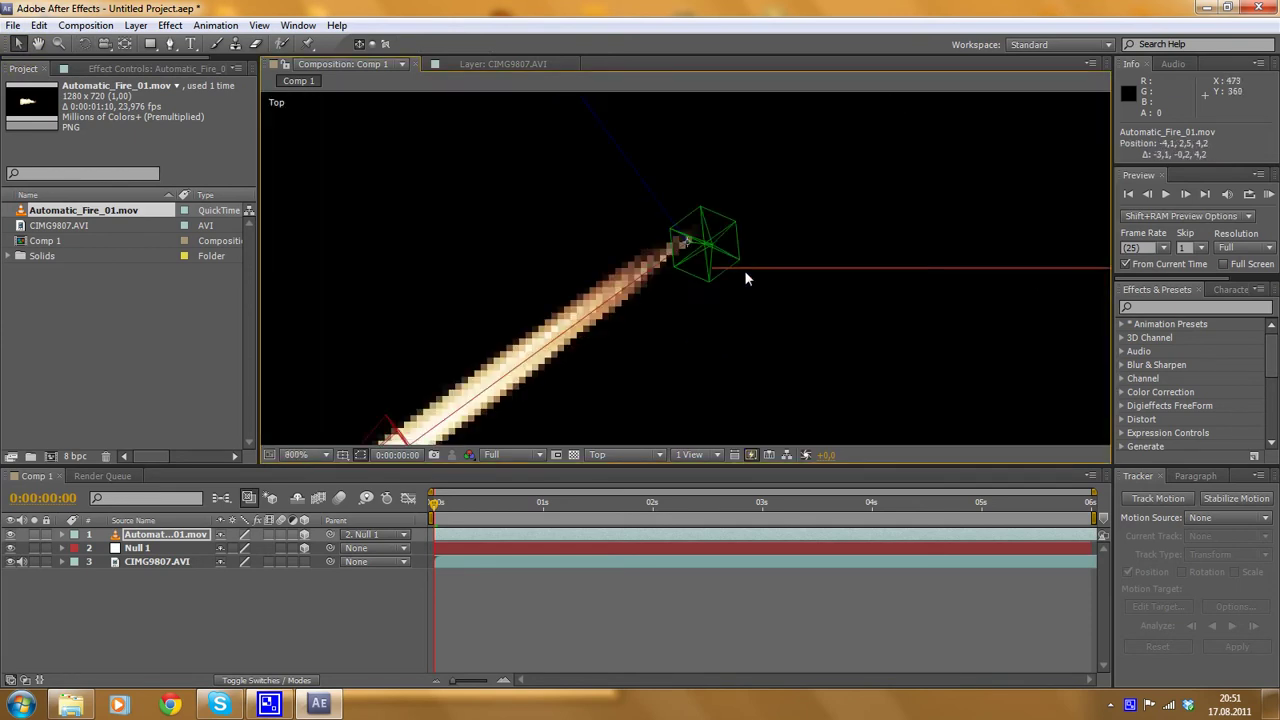
Shift the flash layer along its own axis in the Top view, to position about -1.5, 2.6, 0.6.
scroll(600, 150, down, 2)
click(629, 190)
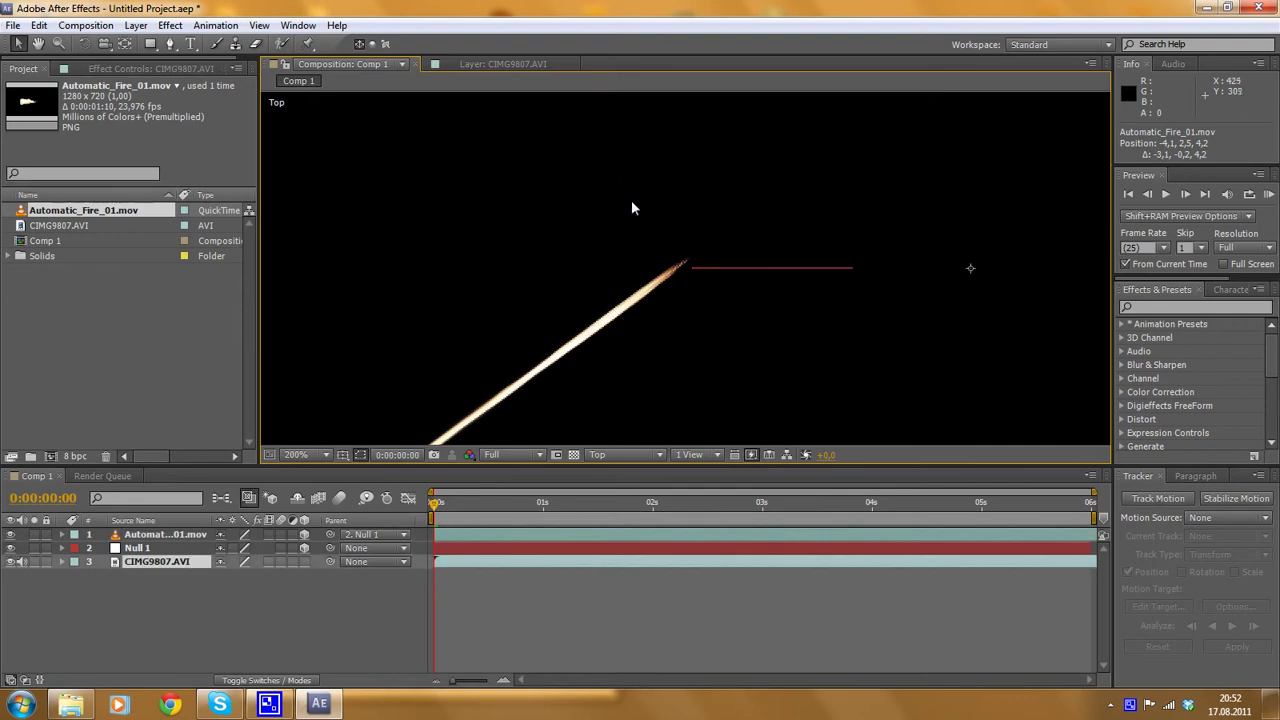
click(648, 292)
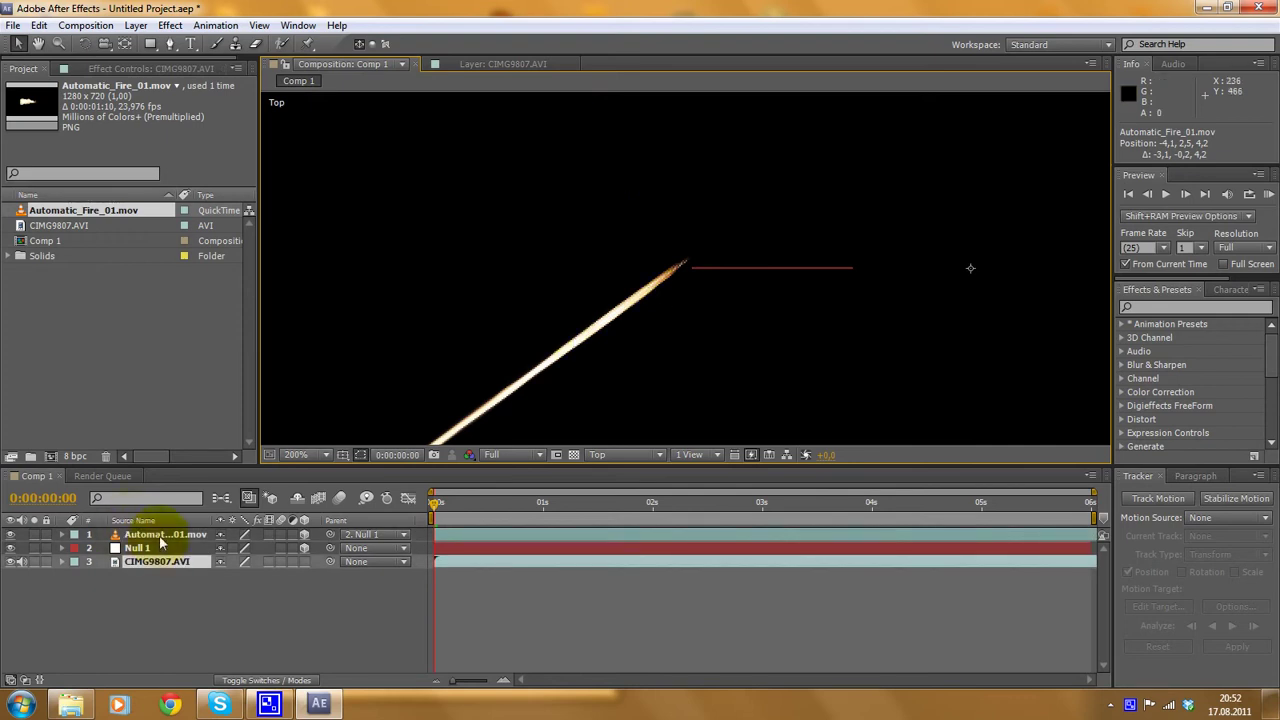
Switch the composition to the Front view and move the flash layer vertically, to position about -1.5, -0.4, 0.6.
click(608, 455)
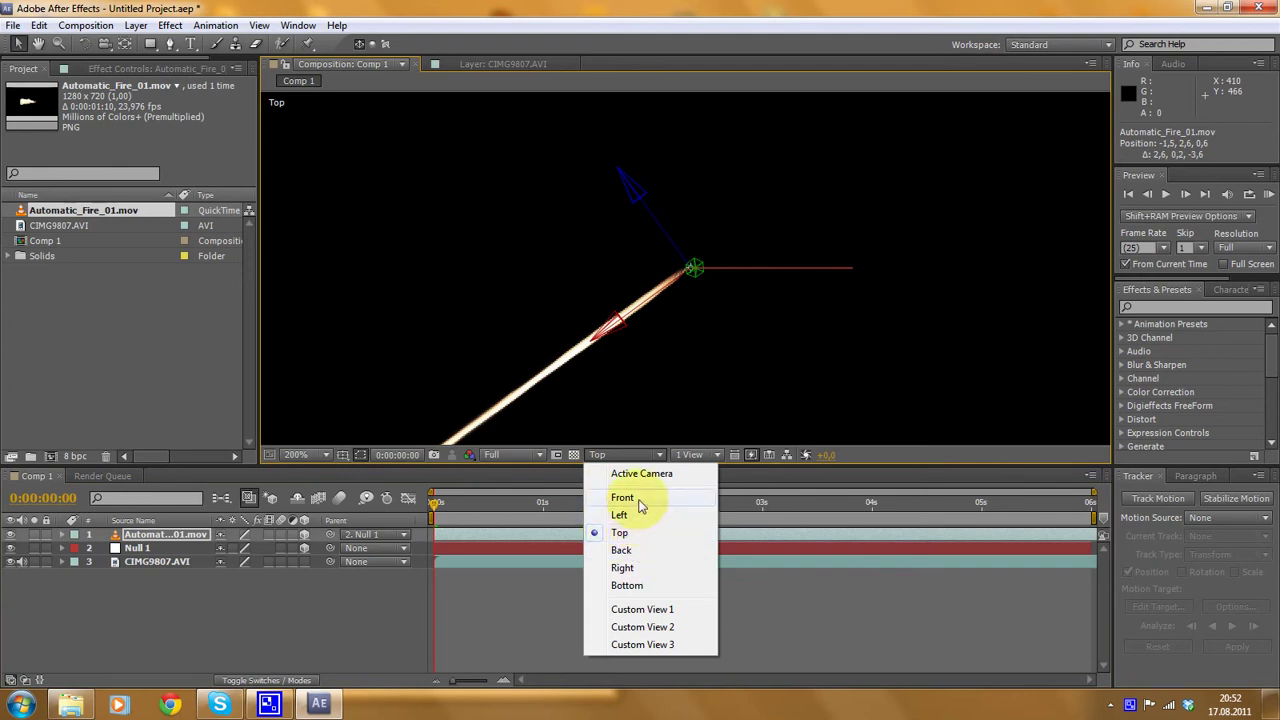
click(622, 497)
scroll(672, 255, up, 3)
scroll(524, 204, up, 3)
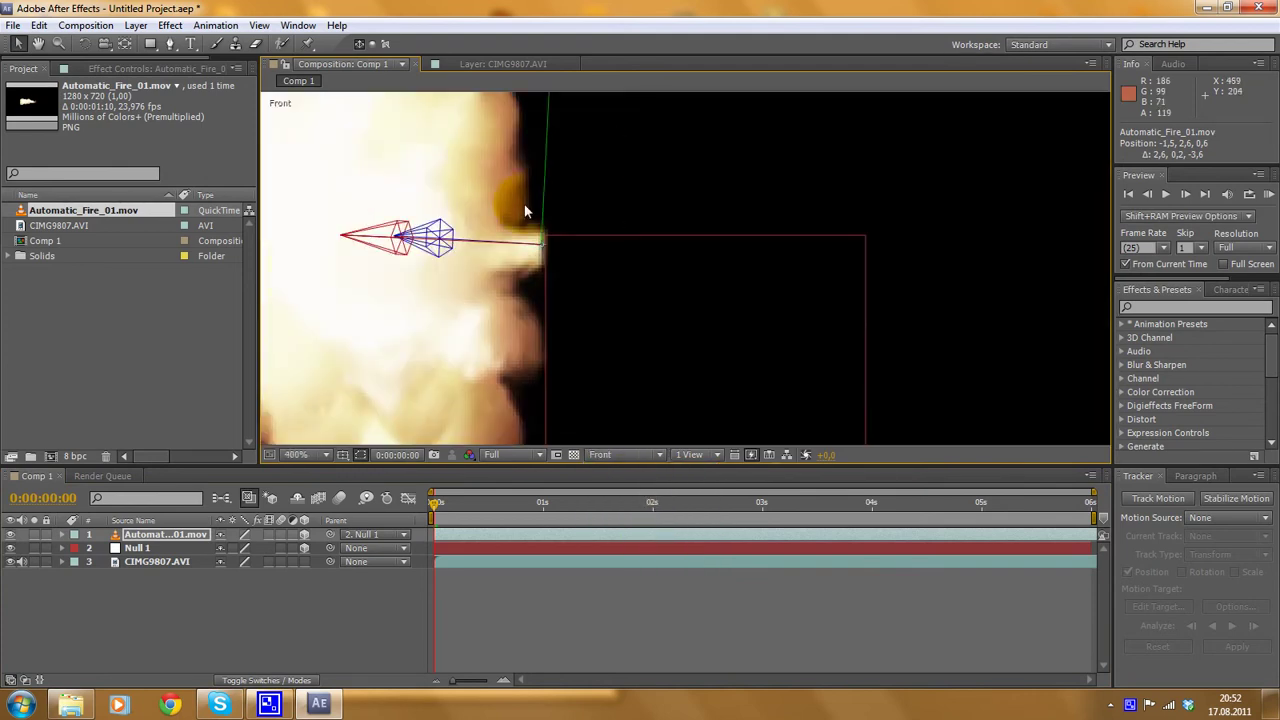
scroll(616, 210, down, 2)
drag(637, 194, 637, 188)
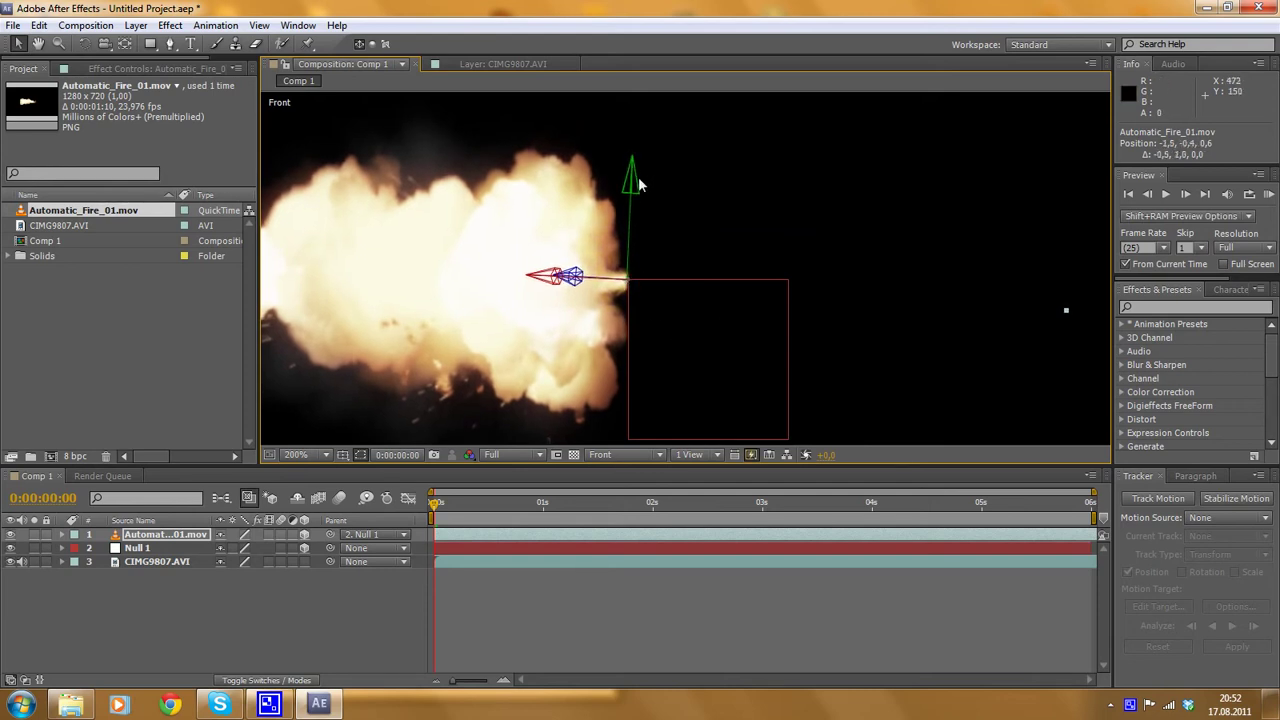
Return to the Active Camera view and pull the flash layer out along the barrel, to position about -7.9, -0.7, -4.1.
click(603, 457)
click(641, 474)
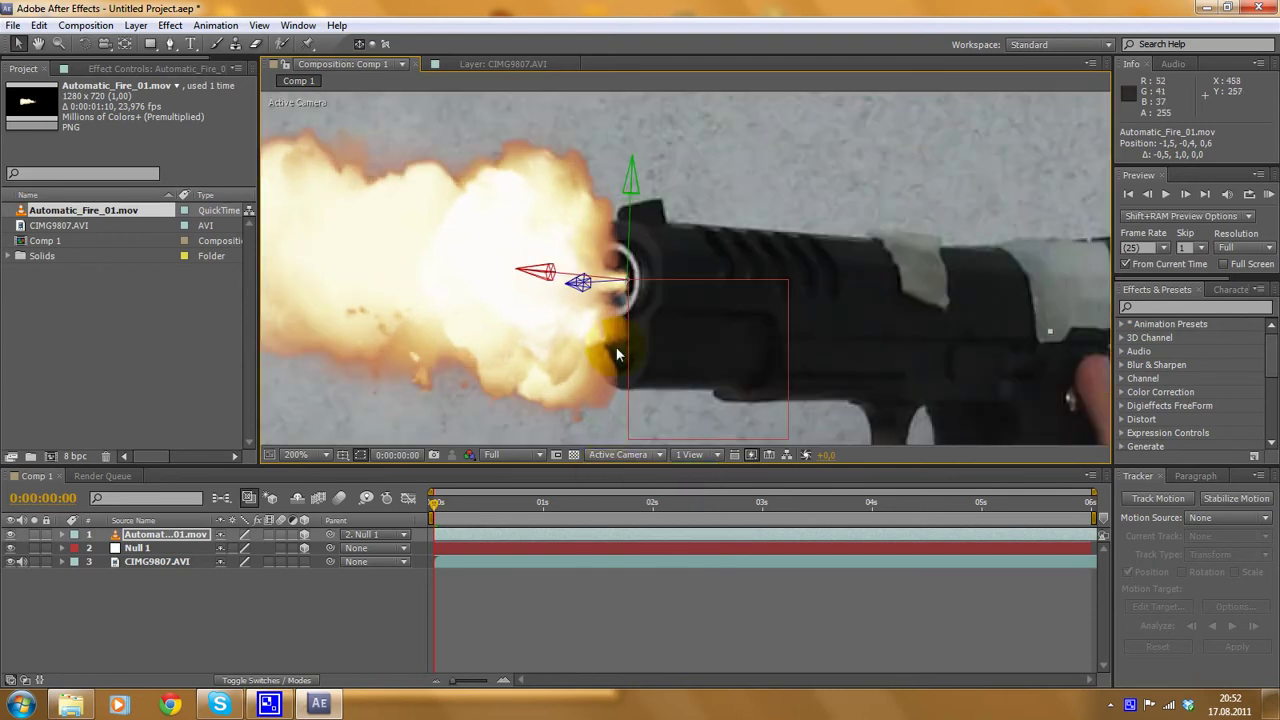
scroll(628, 253, down, 4)
scroll(607, 274, up, 2)
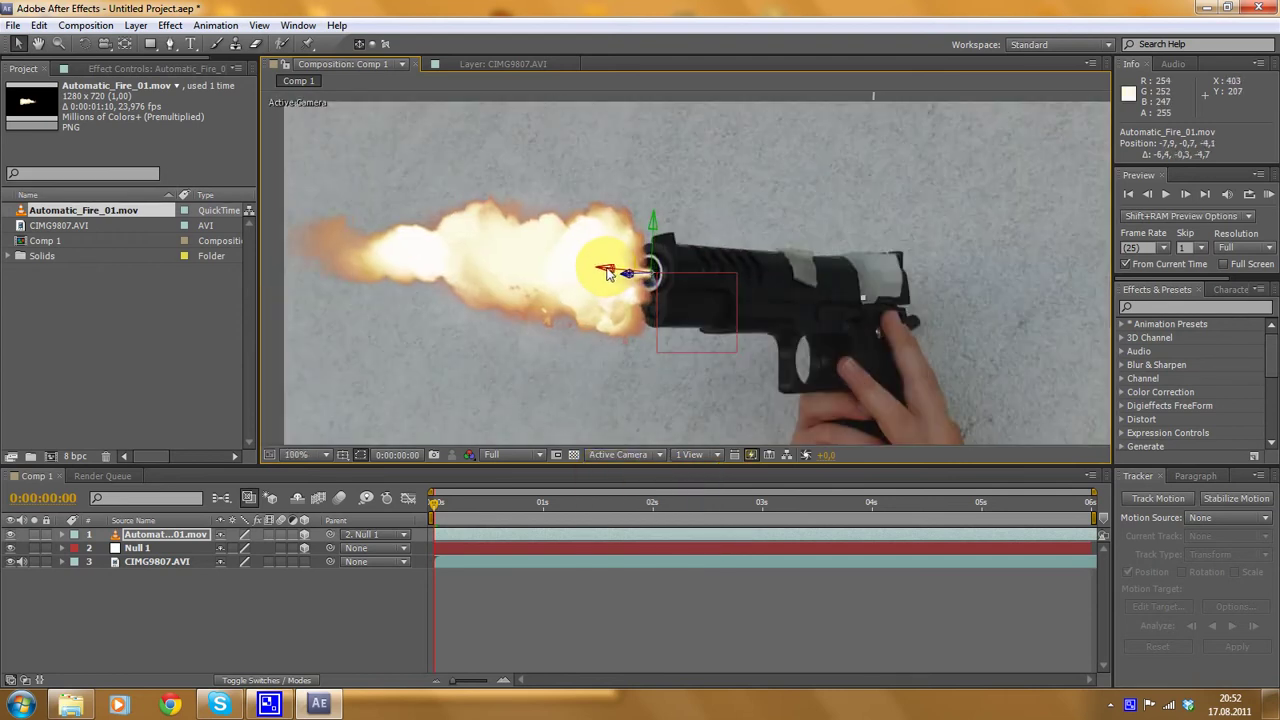
scroll(640, 300, down, 2)
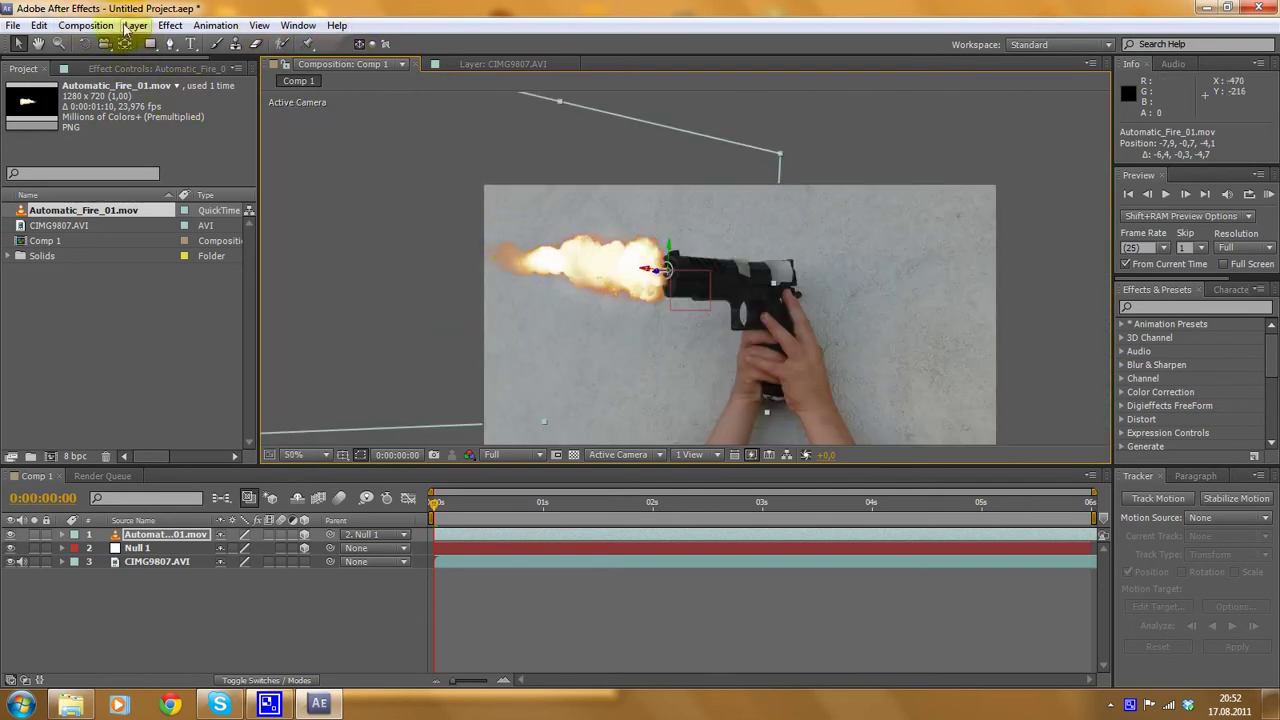
Change the blending mode of the Automatic_Fire_01.mov layer so the flash brightens the gun footage.
click(160, 536)
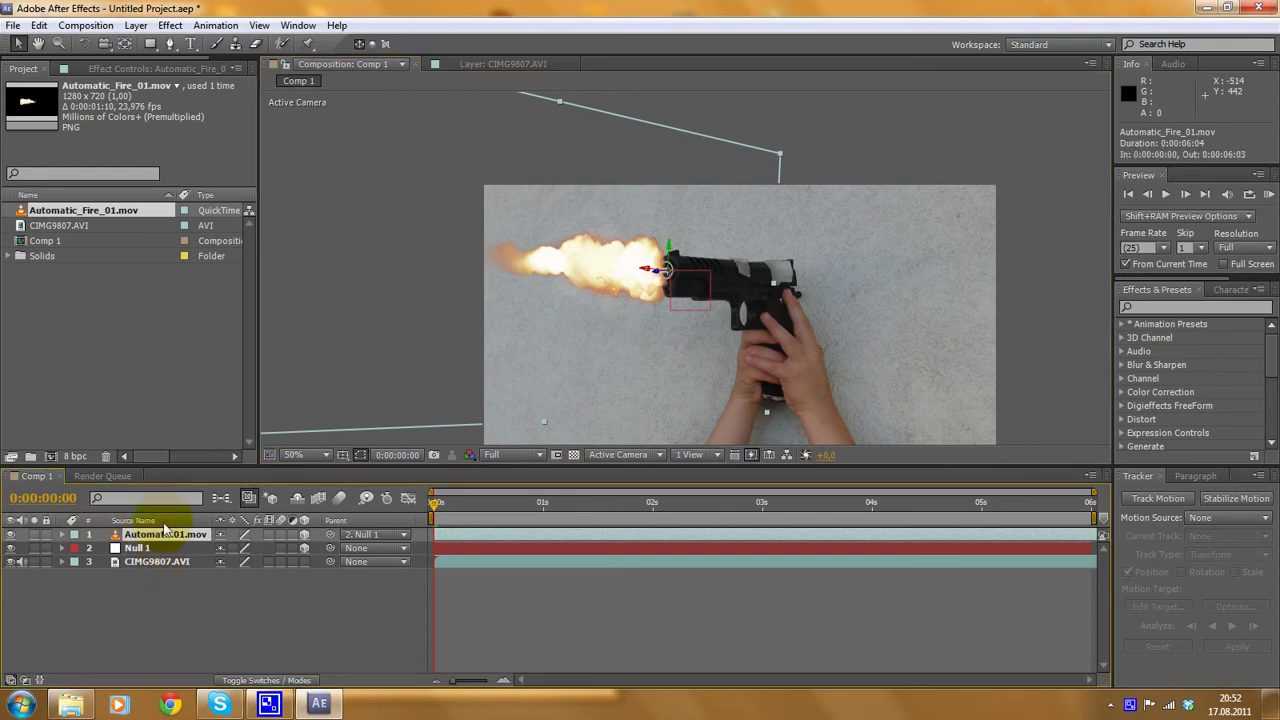
click(137, 26)
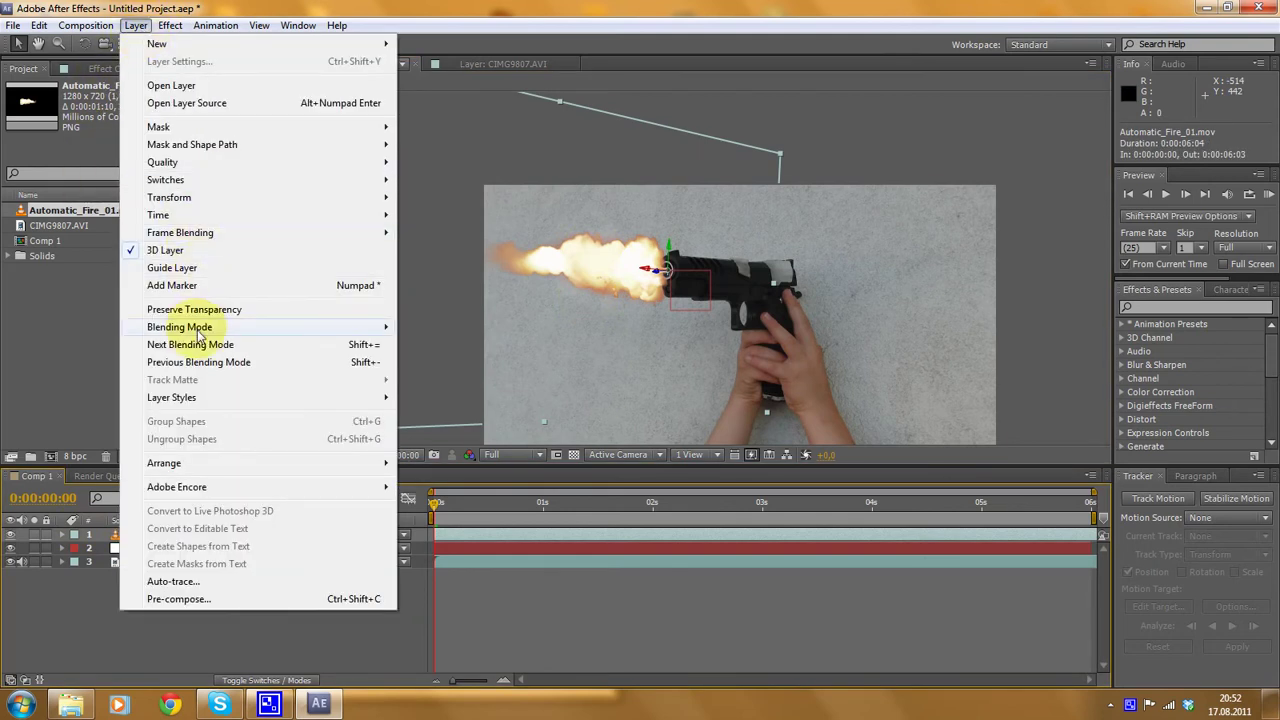
mouse_move(200, 327)
click(438, 309)
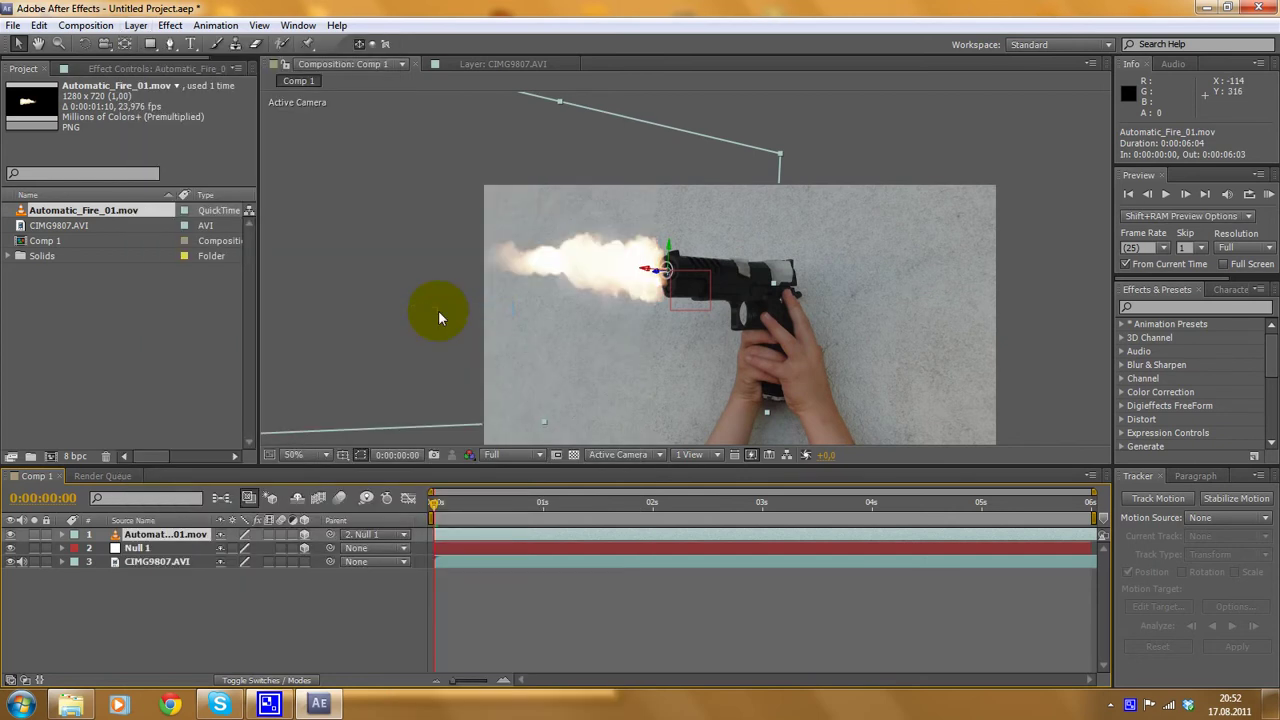
Move the flash layer slightly farther out of the muzzle, to position about -12.8, -0.9, -7.7.
scroll(438, 310, up, 2)
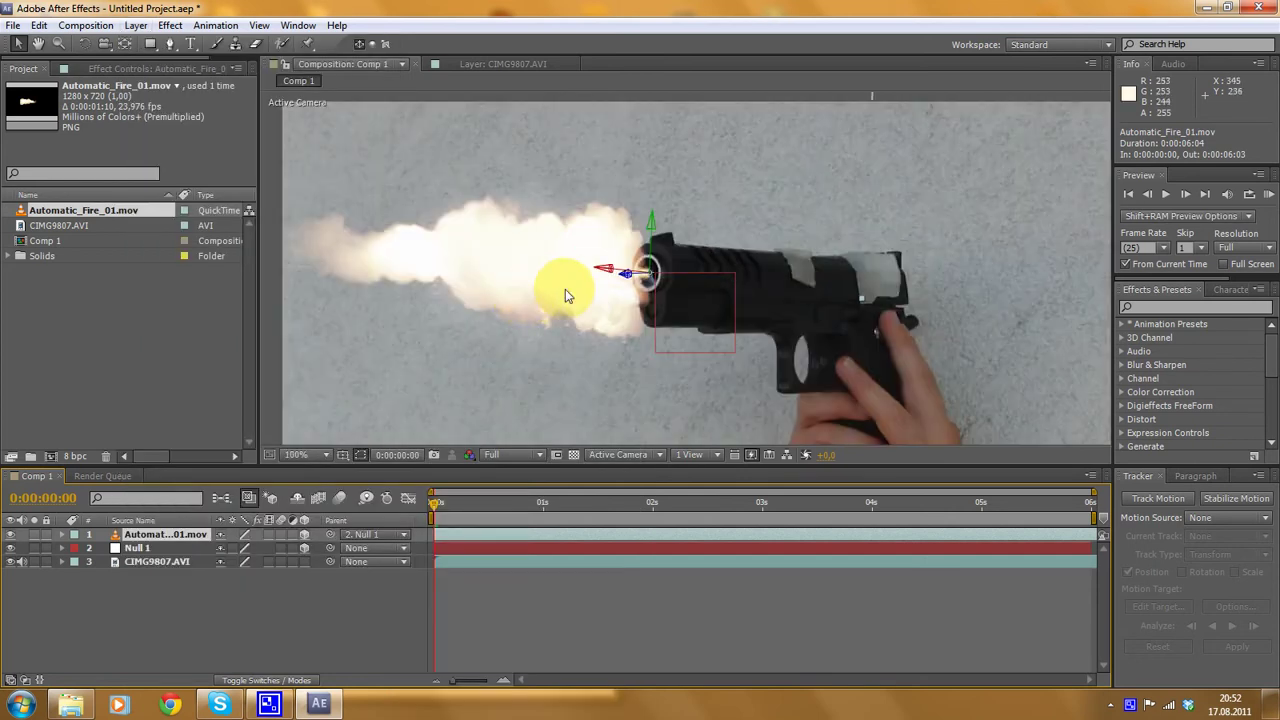
scroll(628, 274, down, 1)
scroll(608, 290, up, 1)
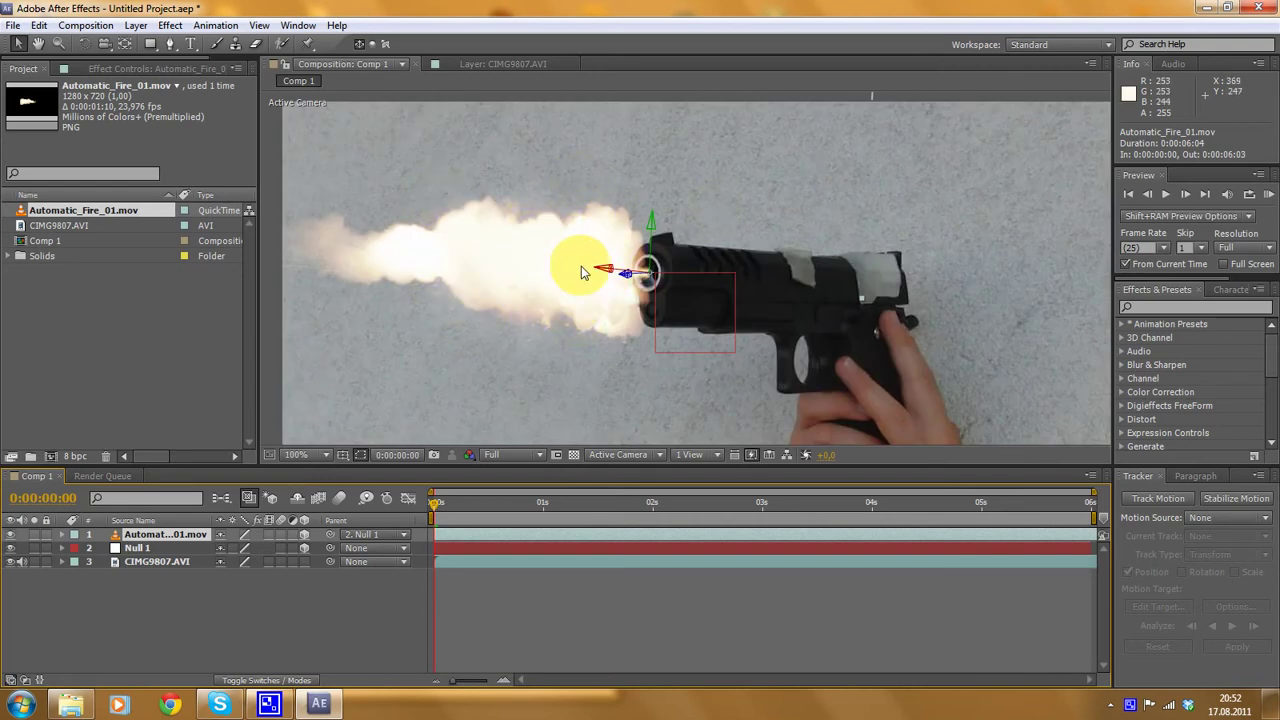
drag(636, 276, 603, 279)
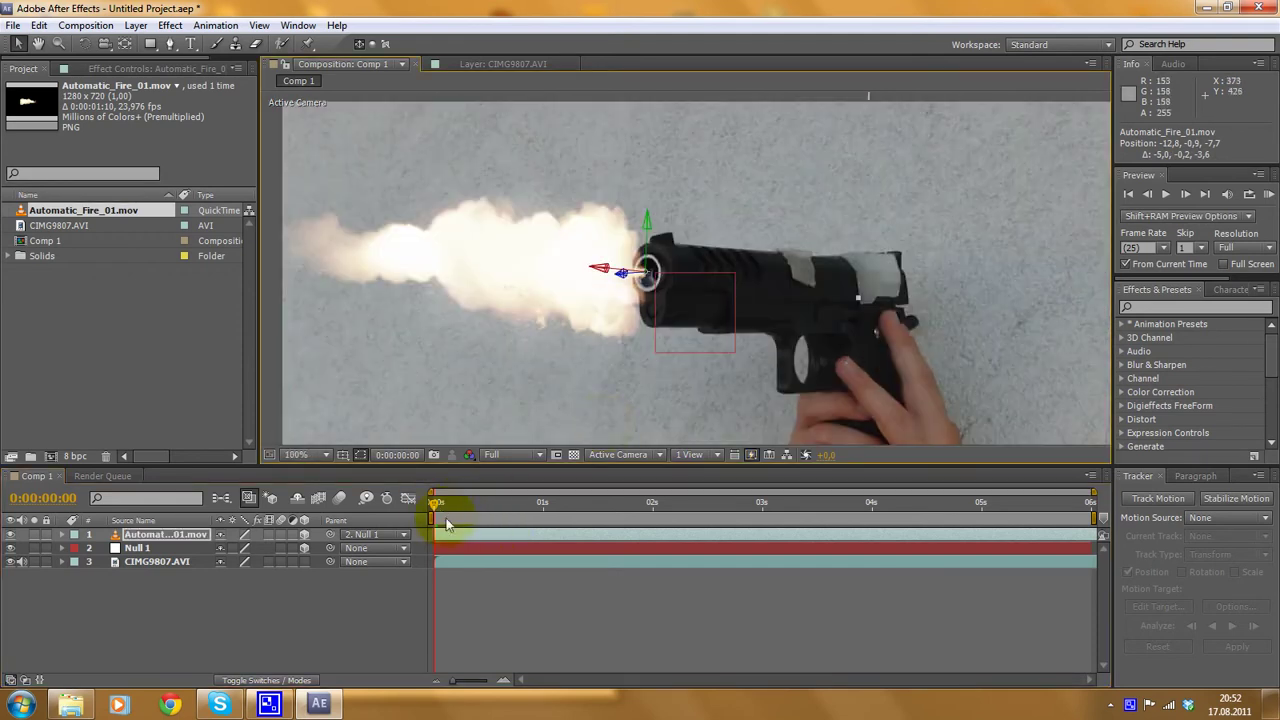
Scrub to the last frame at 0:00:05:24 and examine how the flash lines up with the turned gun.
drag(437, 511, 1124, 493)
scroll(930, 349, down, 2)
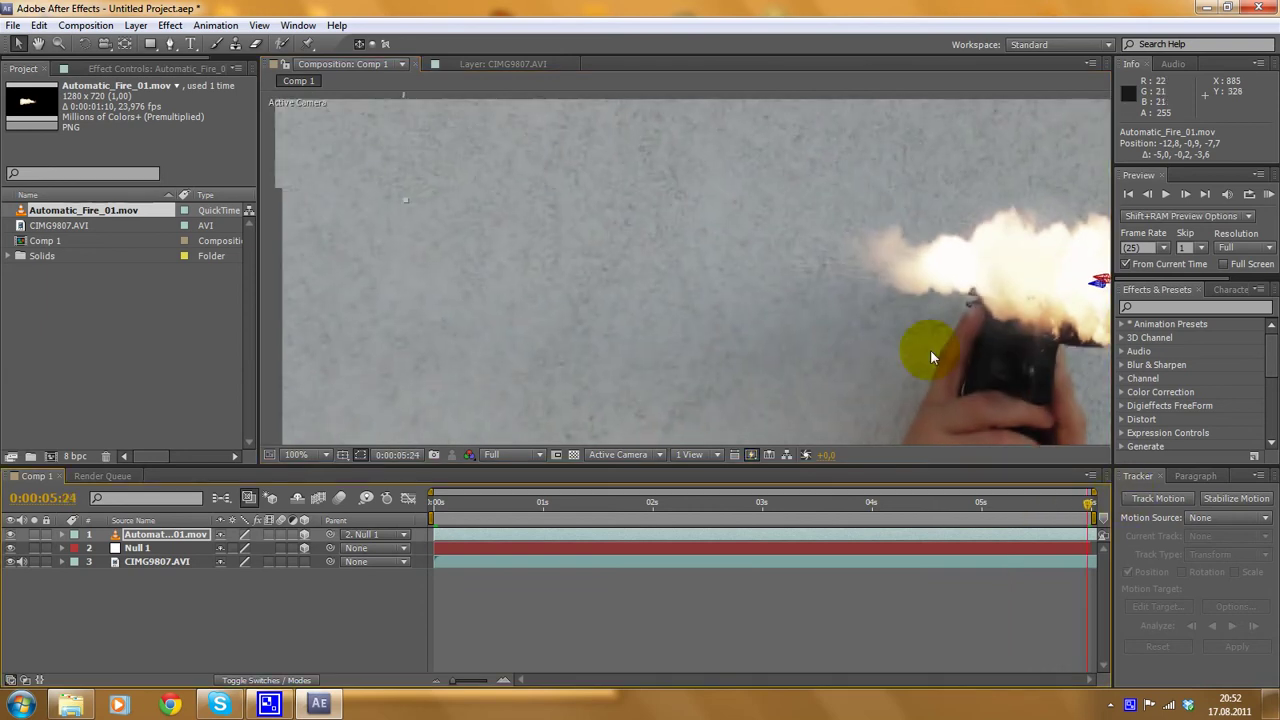
scroll(805, 326, up, 2)
click(1048, 485)
mouse_move(1097, 510)
mouse_down()
mouse_move(1066, 506)
mouse_move(1105, 504)
mouse_up()
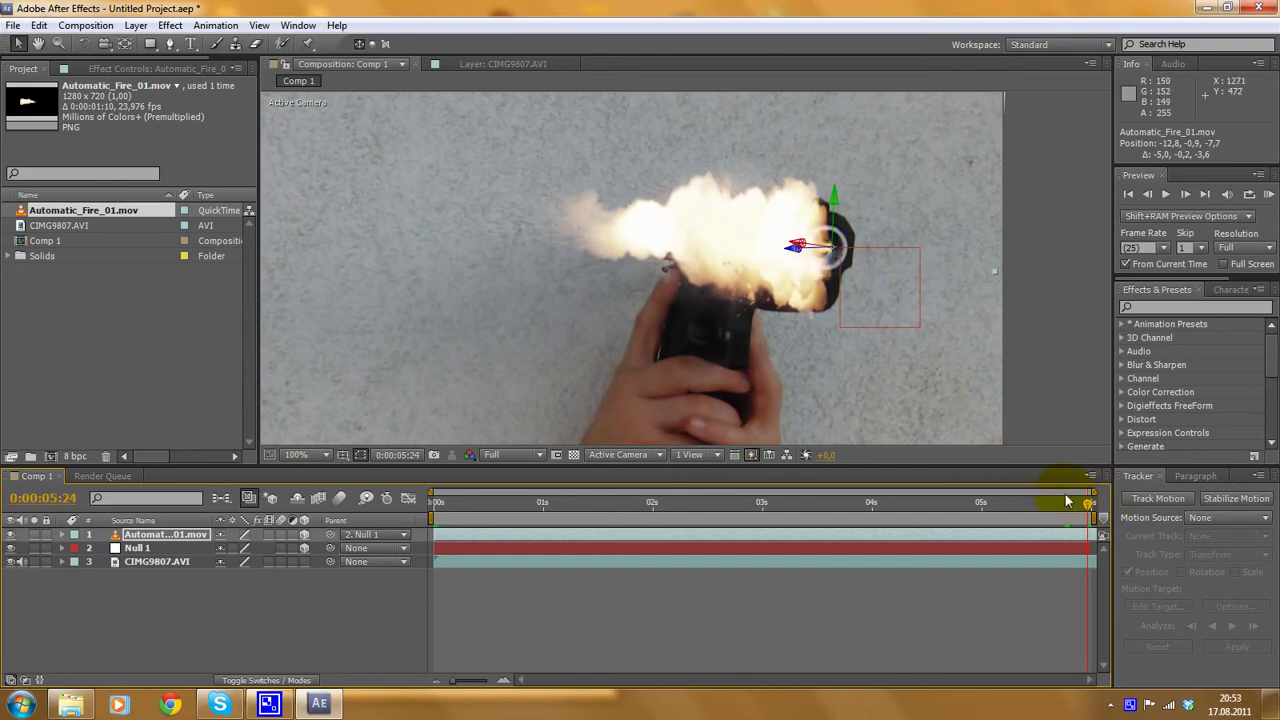
Go back to 0:00:00:00 and start keyframing the flash layer's Orientation at that frame.
drag(1085, 510, 434, 334)
drag(505, 352, 785, 382)
scroll(521, 308, up, 1)
scroll(521, 308, down, 1)
drag(581, 298, 600, 295)
click(58, 540)
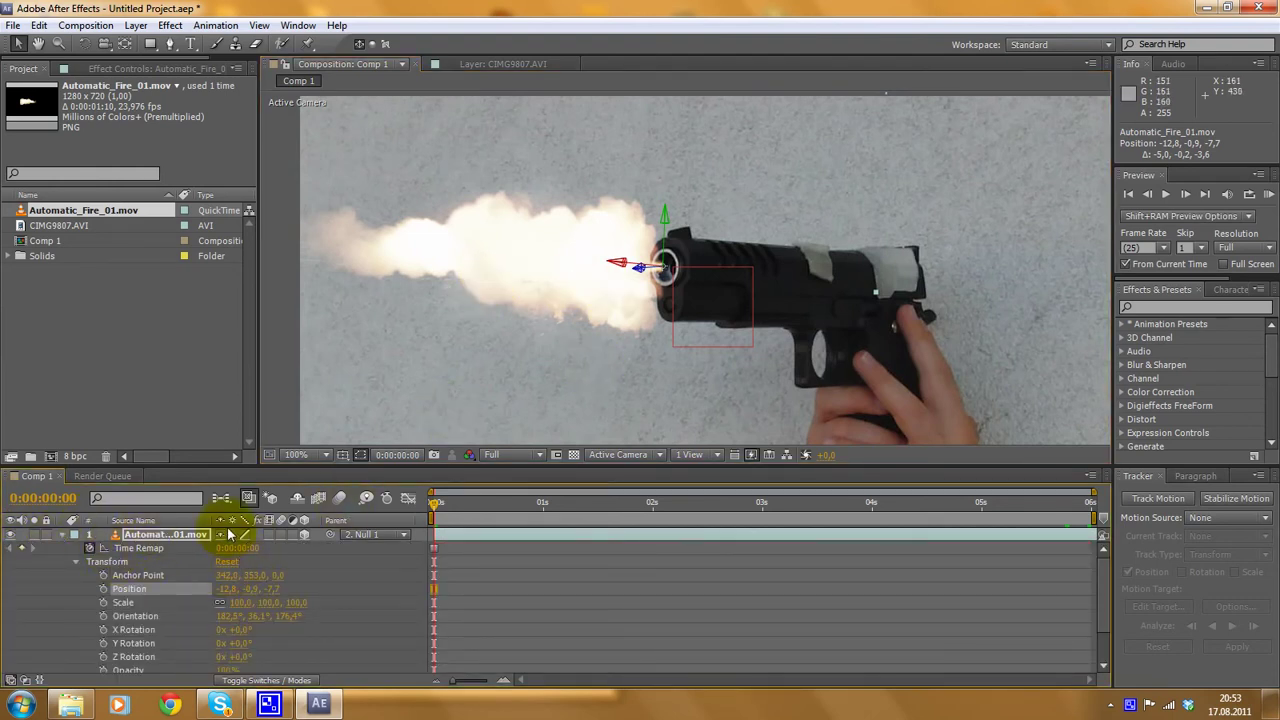
click(104, 617)
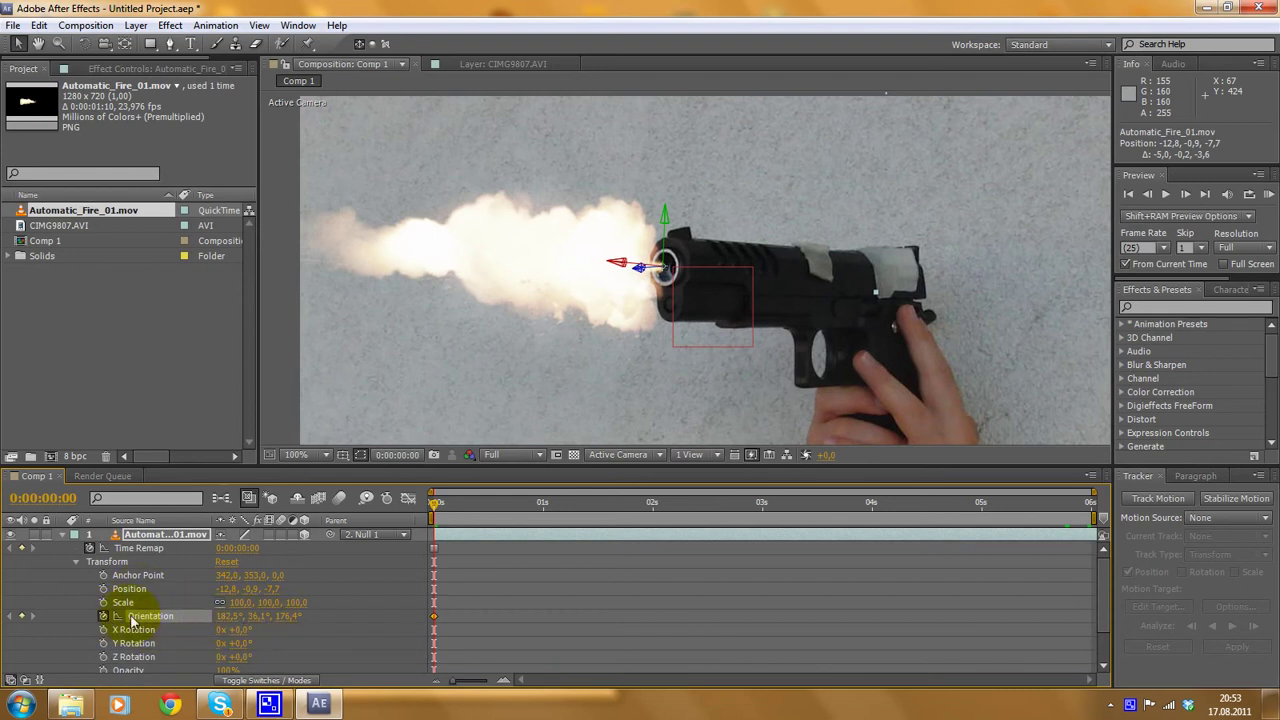
scroll(551, 299, down, 1)
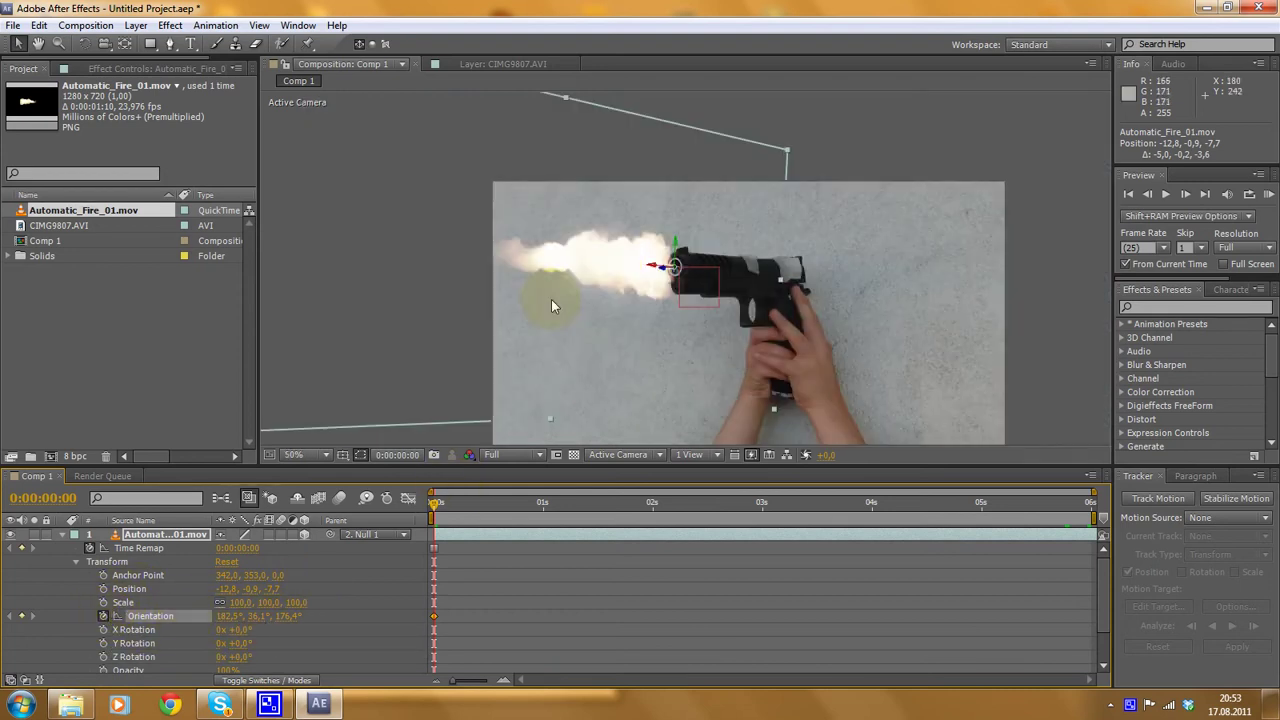
key(ctrl+m)
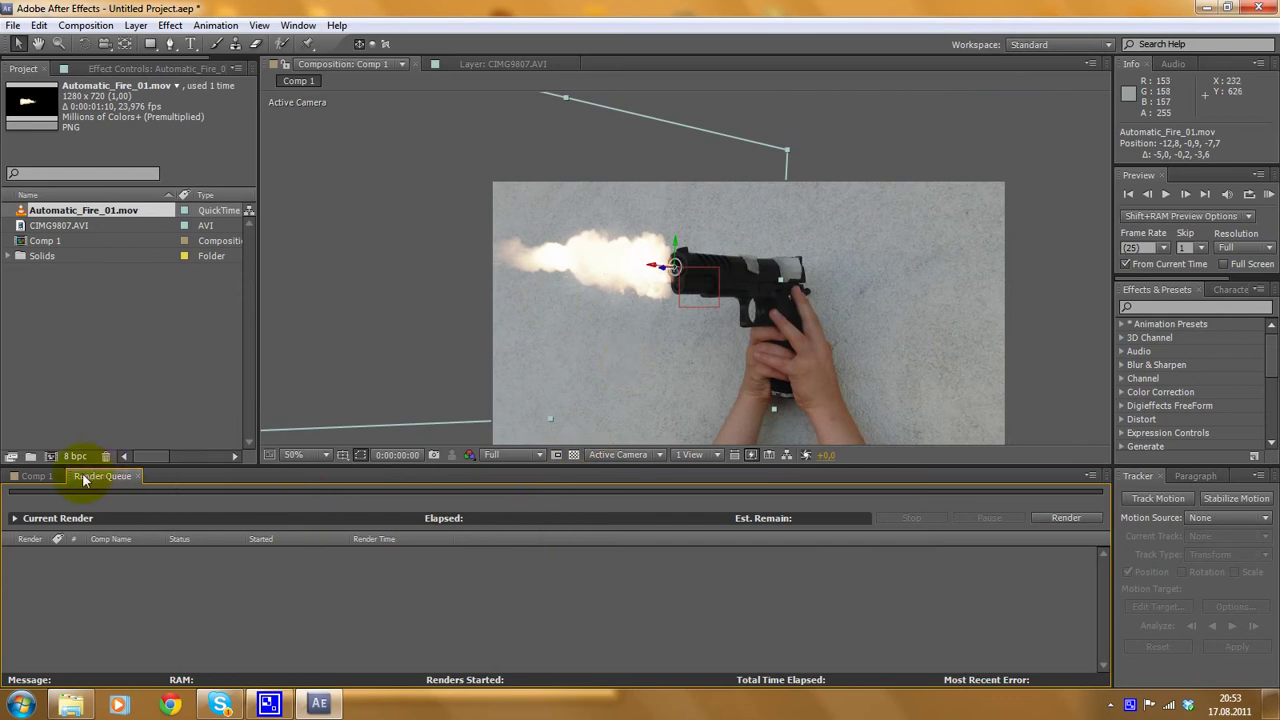
click(38, 476)
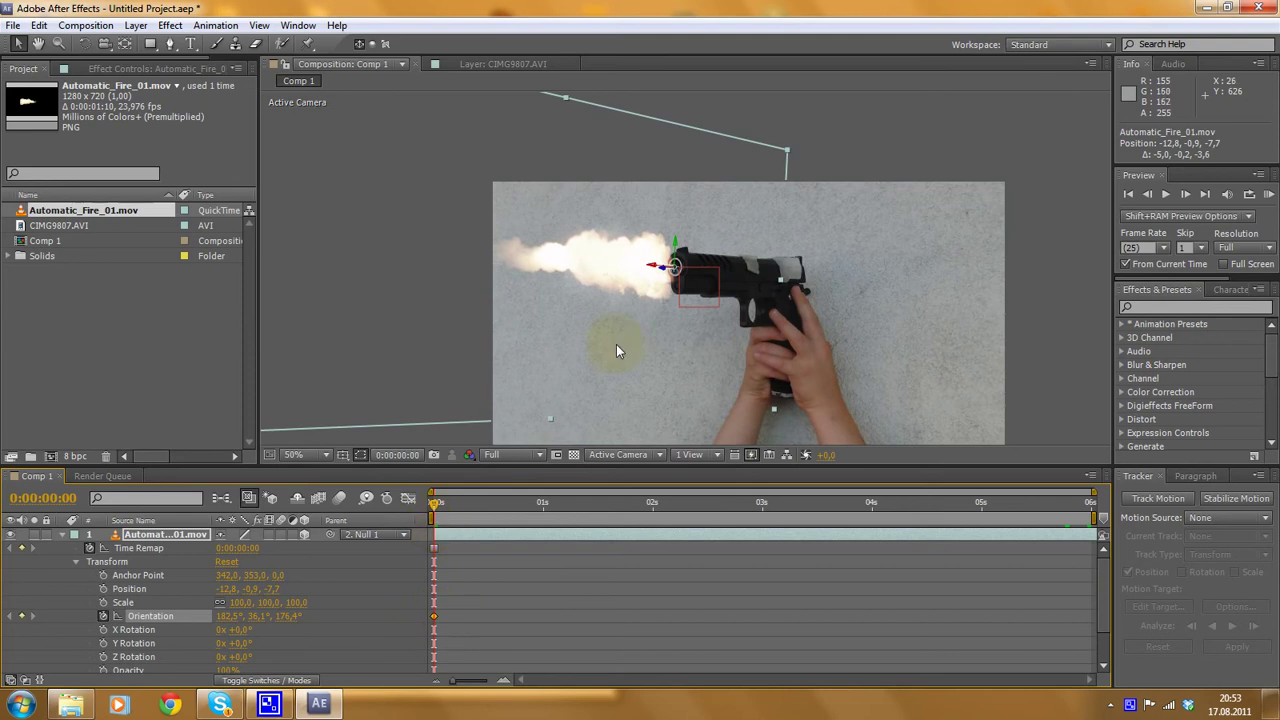
key(period)
key(period)
key(comma)
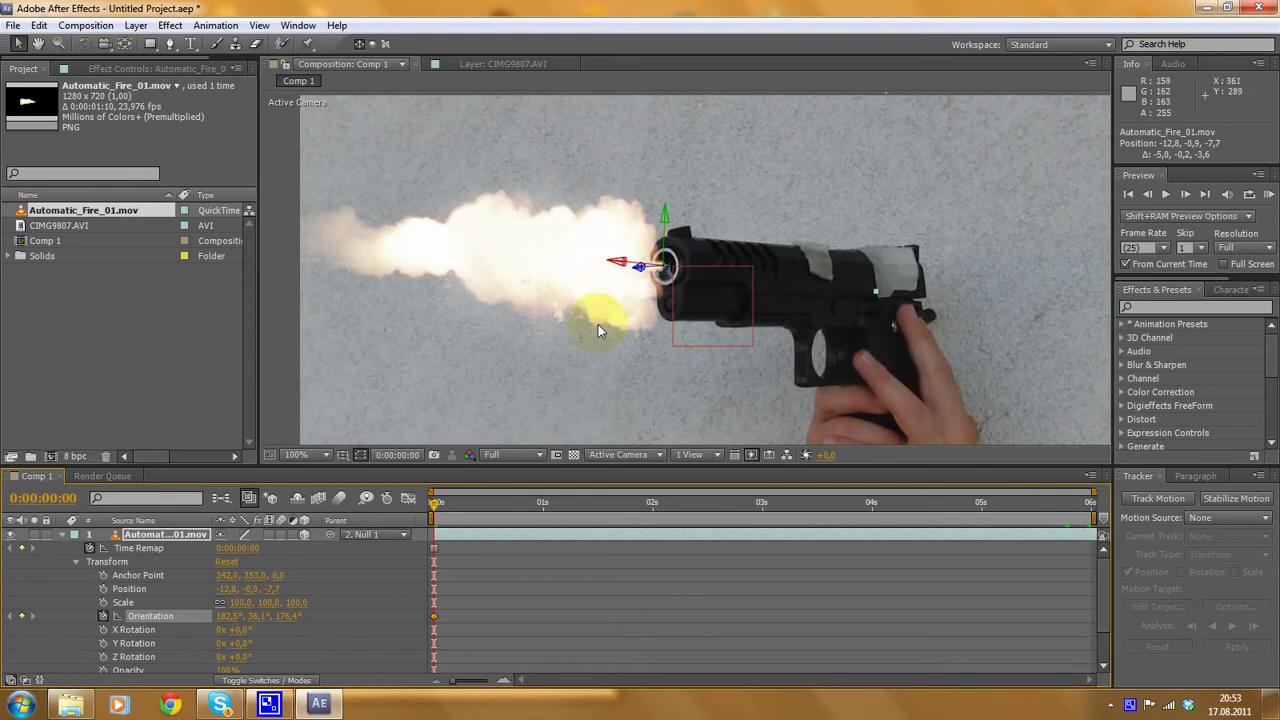
key(comma)
At 0:00:05:24, rotate the flash layer to orientation about 356.4°, 53.8°, 4.9°, so the flame points out of the turned barrel.
drag(435, 505, 1098, 481)
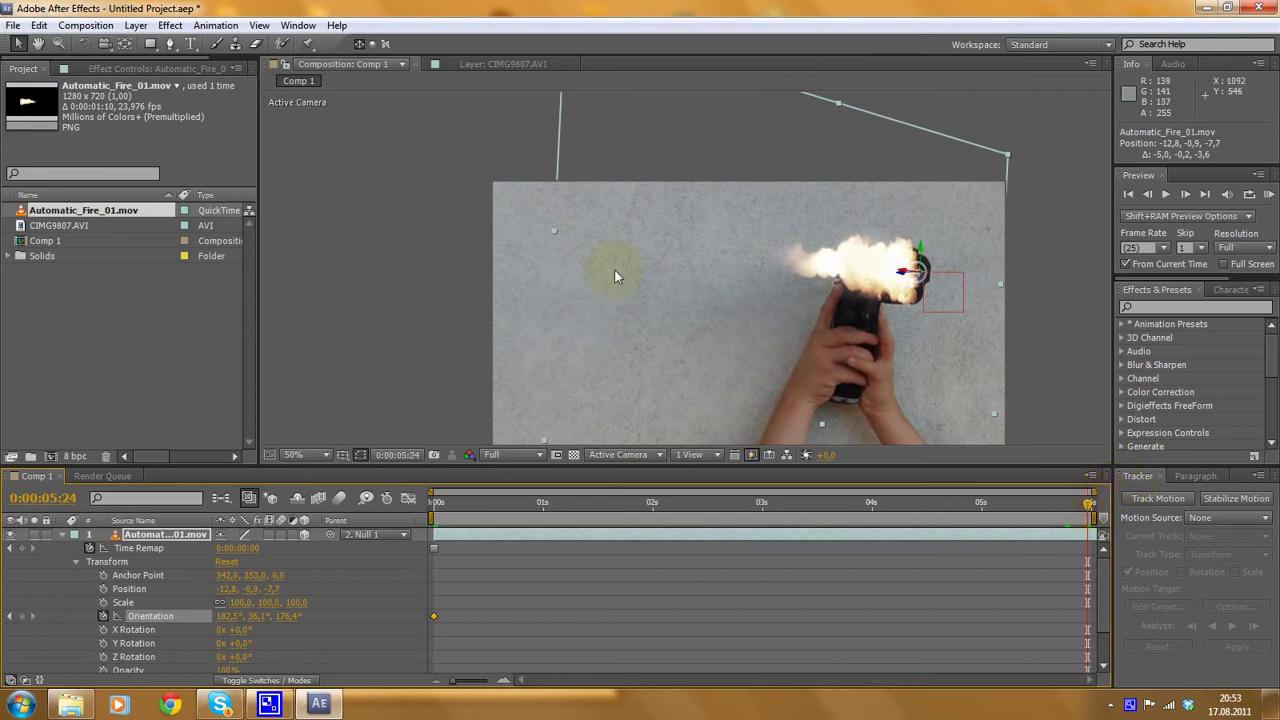
click(84, 43)
key(period)
drag(993, 268, 826, 282)
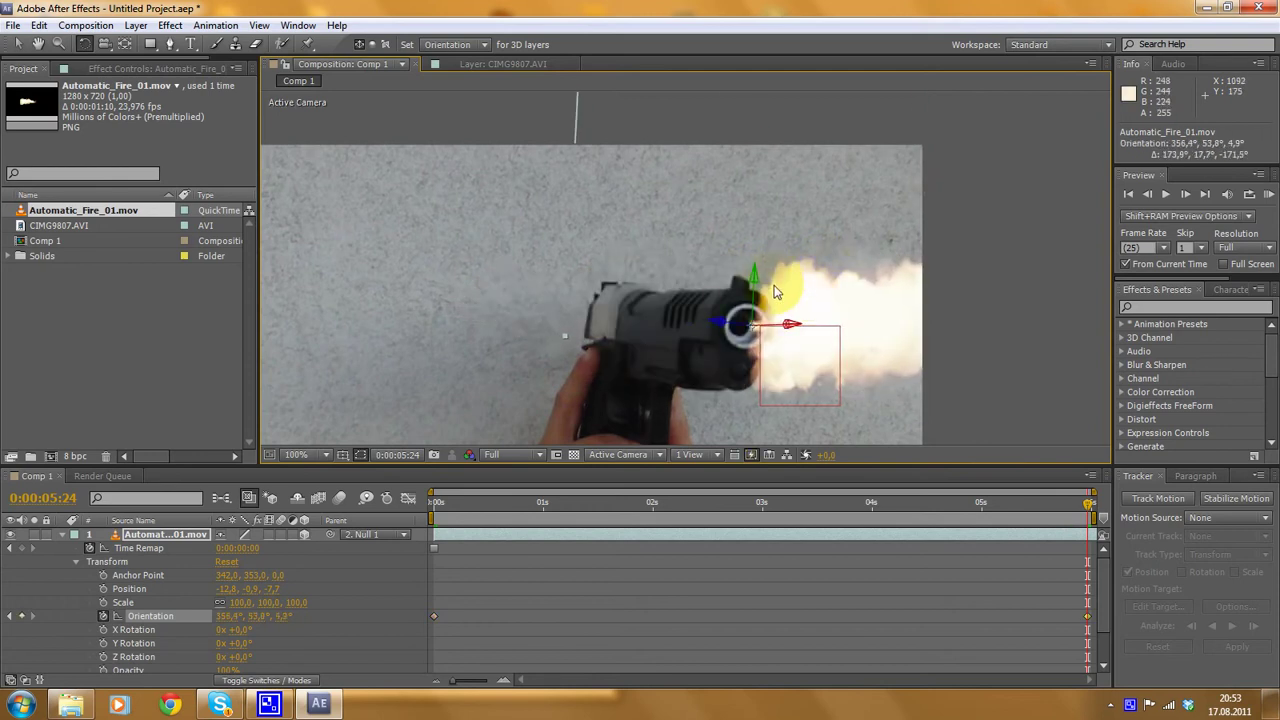
Fine-tune the flash layer's rotation at 0:00:05:24 to orientation about 0.4°, 58.1°, 7.6°.
key(comma)
drag(723, 280, 722, 281)
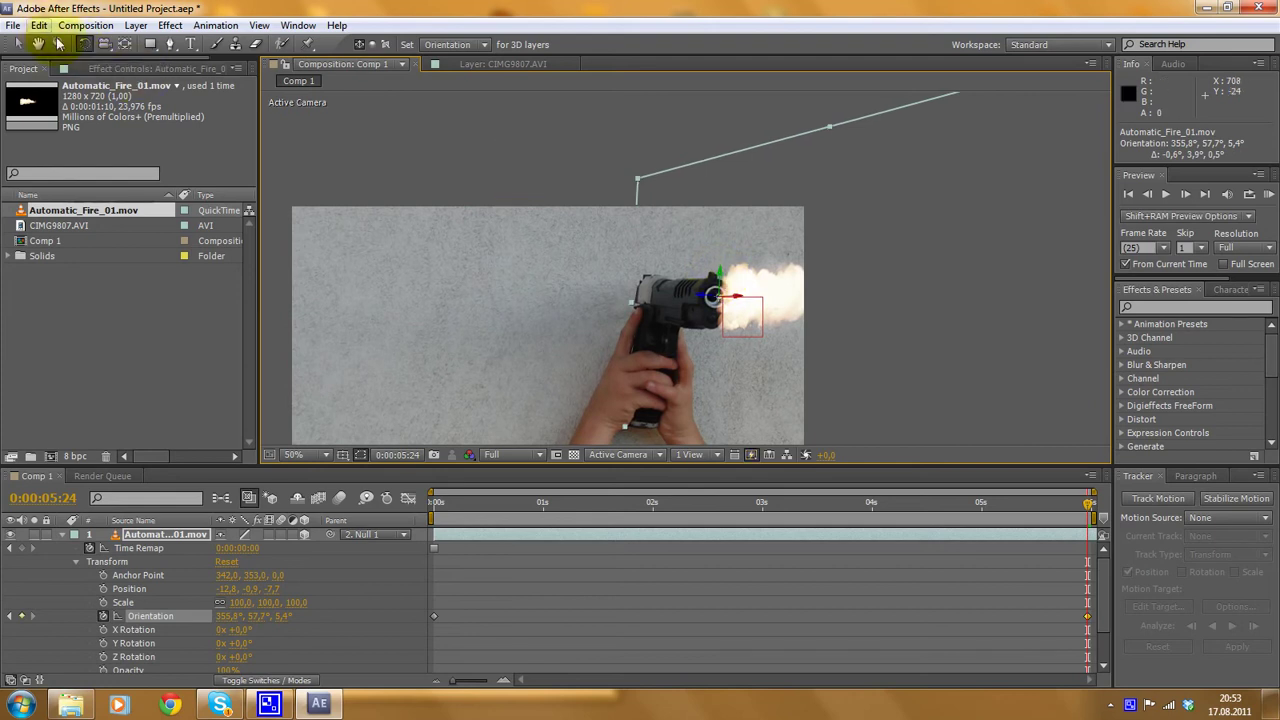
key(period)
drag(717, 327, 786, 327)
key(comma)
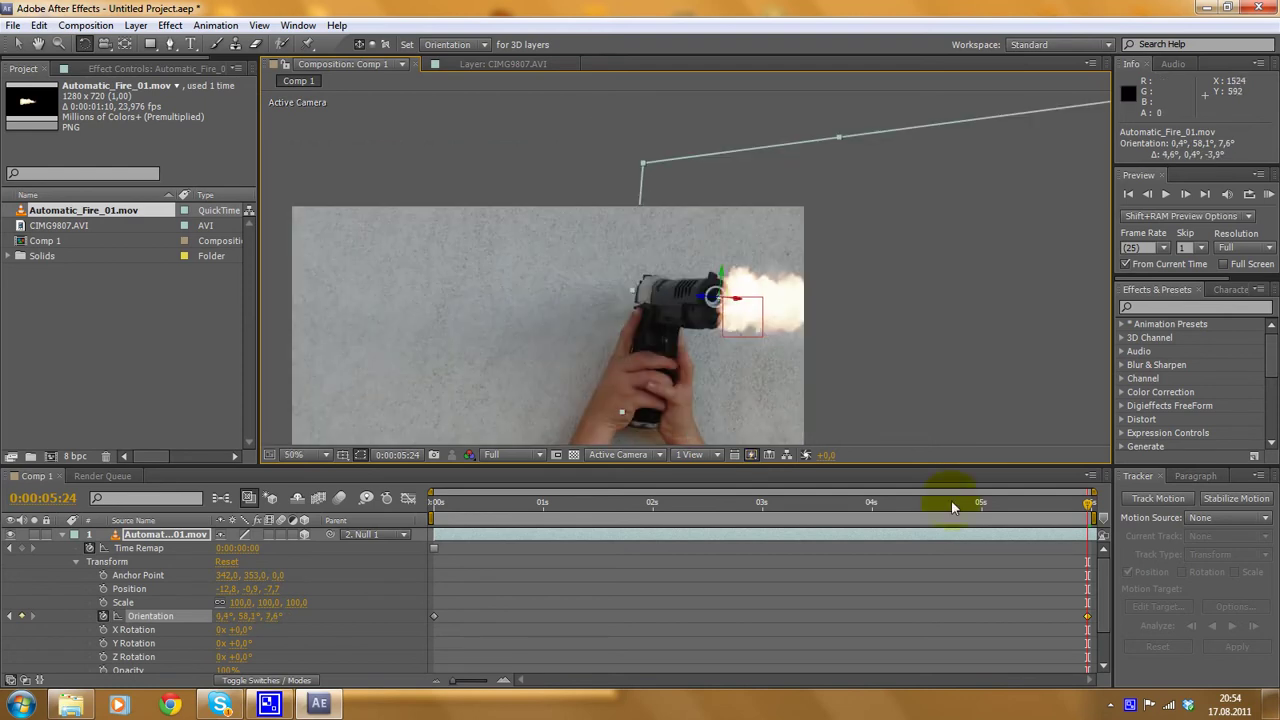